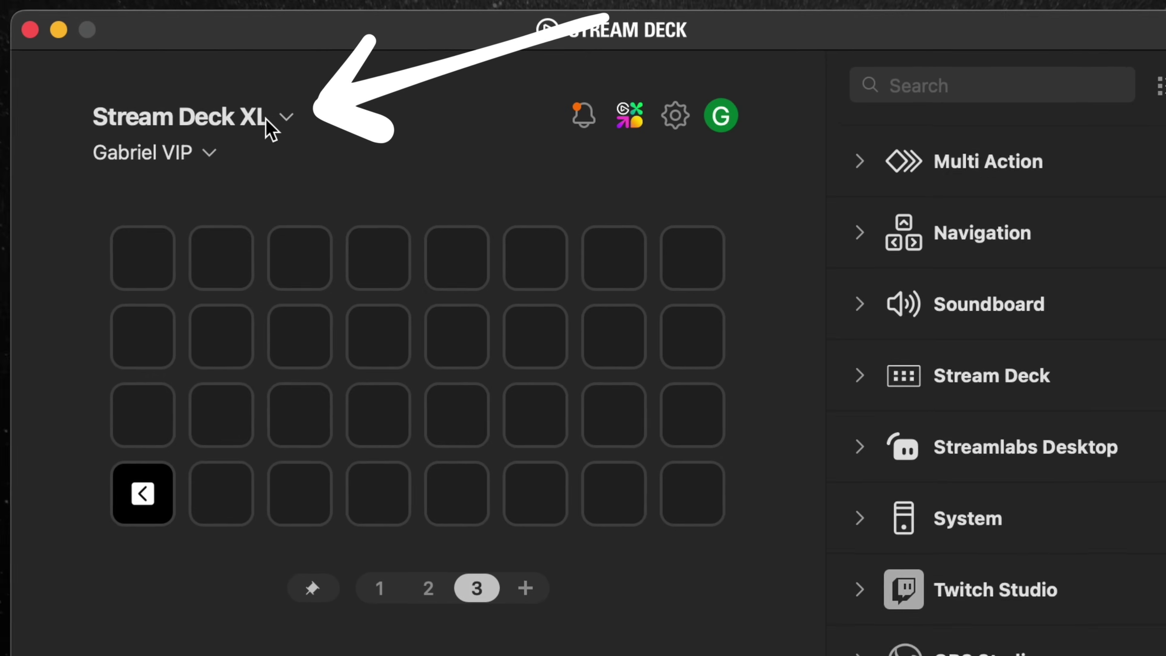
Check the device and profile lists, then open the 'camera hub' plugin page in the Marketplace
{"action": "left_click", "coordinate": [401, 81]}
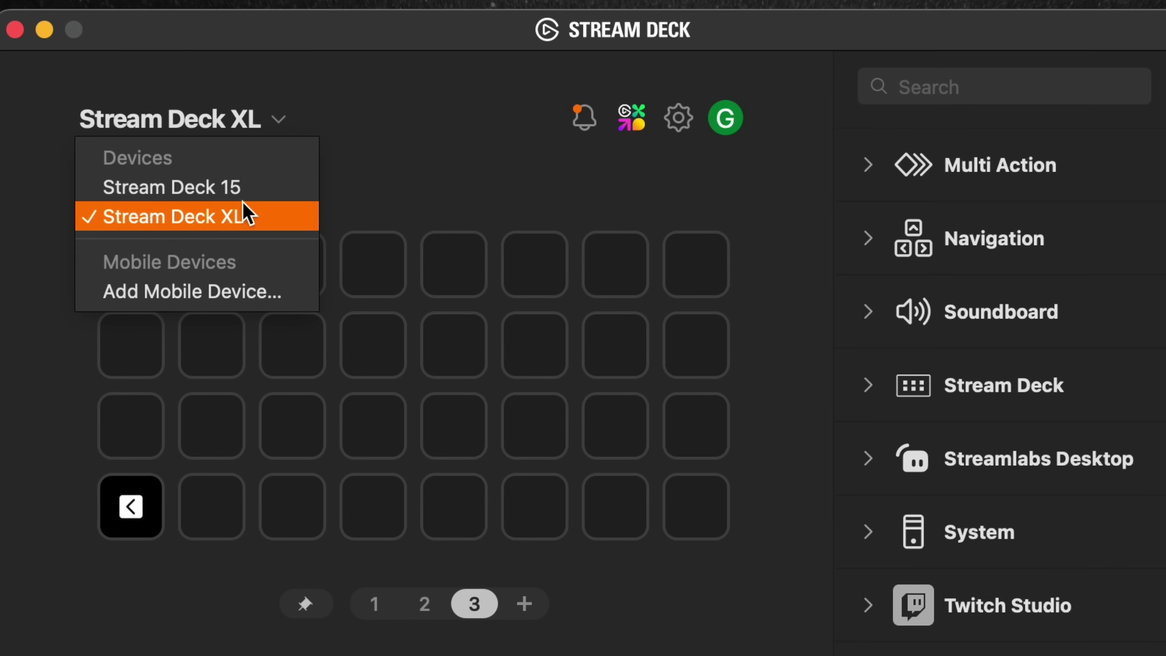
{"action": "left_click", "coordinate": [378, 135]}
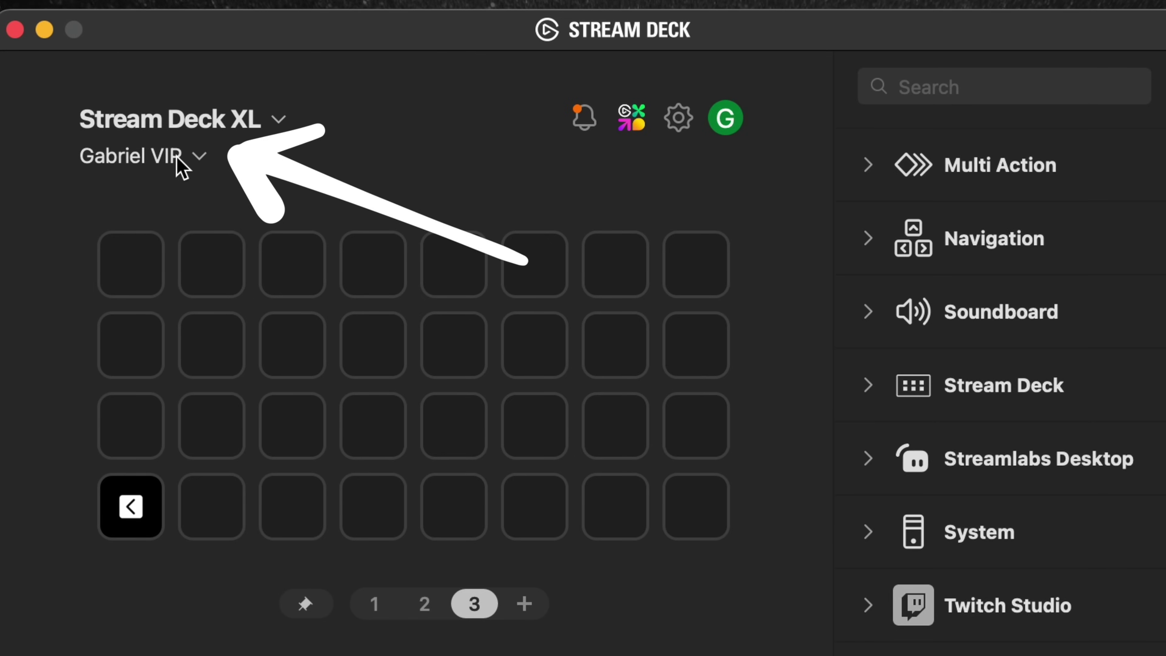
{"action": "left_click", "coordinate": [191, 159]}
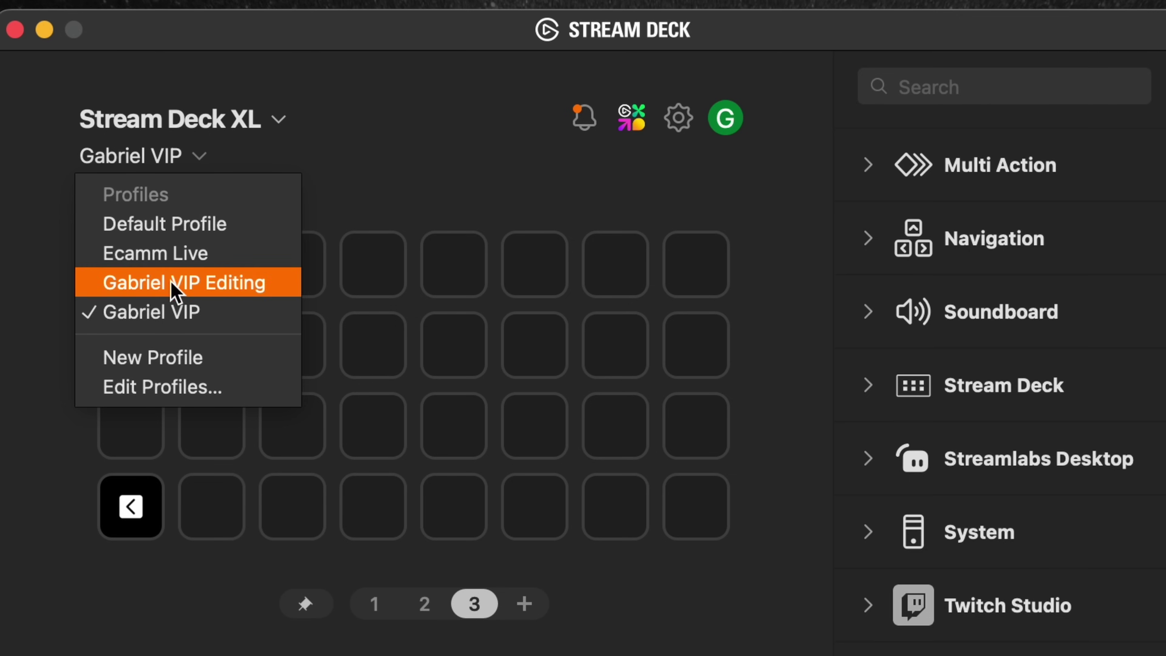
{"action": "left_click", "coordinate": [385, 206]}
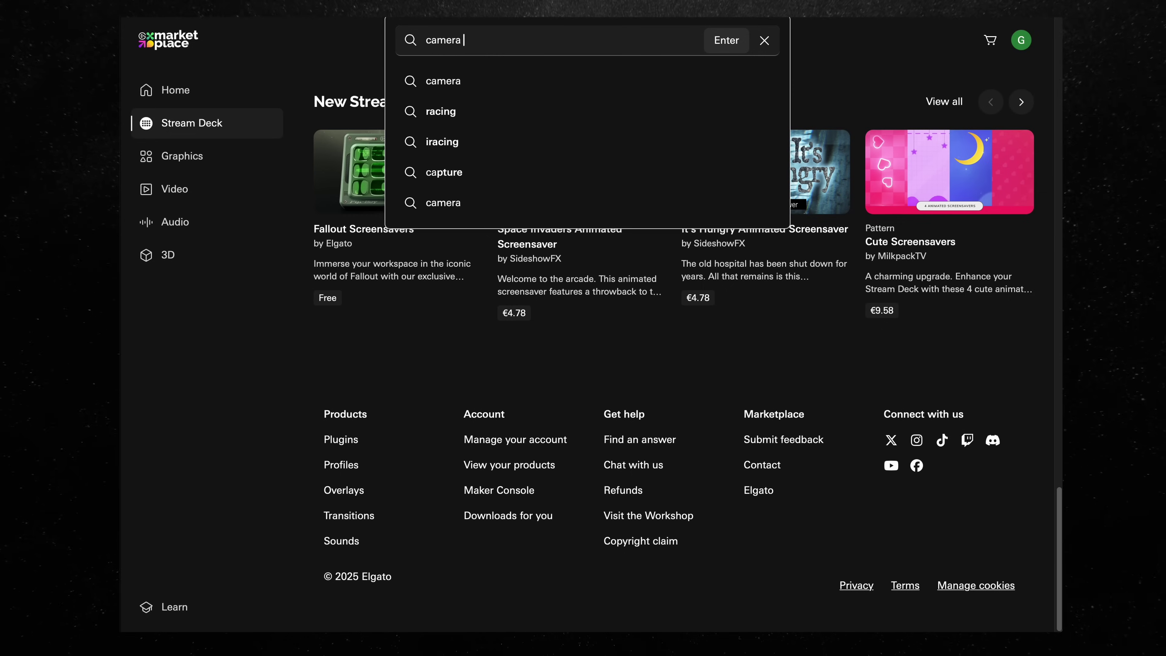
{"action": "key", "text": "Return"}
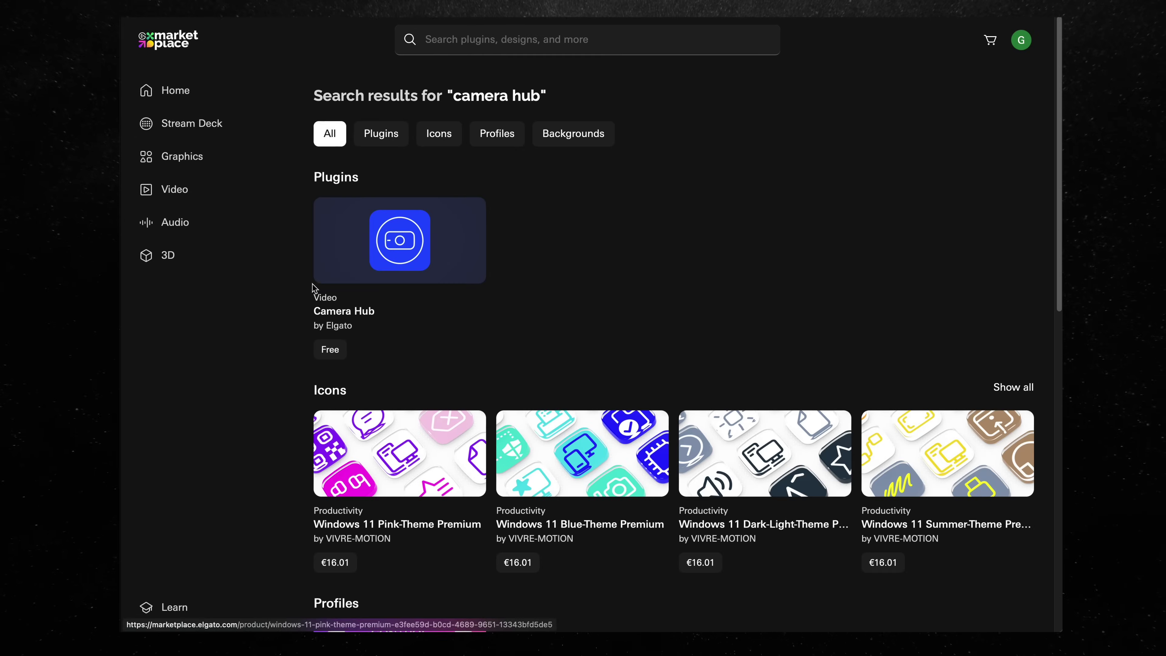
{"action": "left_click", "coordinate": [415, 308]}
Put a System Open action on the bottom-left key that launches Elgato Camera Hub
{"action": "left_click", "coordinate": [881, 147]}
{"action": "scroll", "coordinate": [839, 403], "scroll_direction": "down", "scroll_amount": 2}
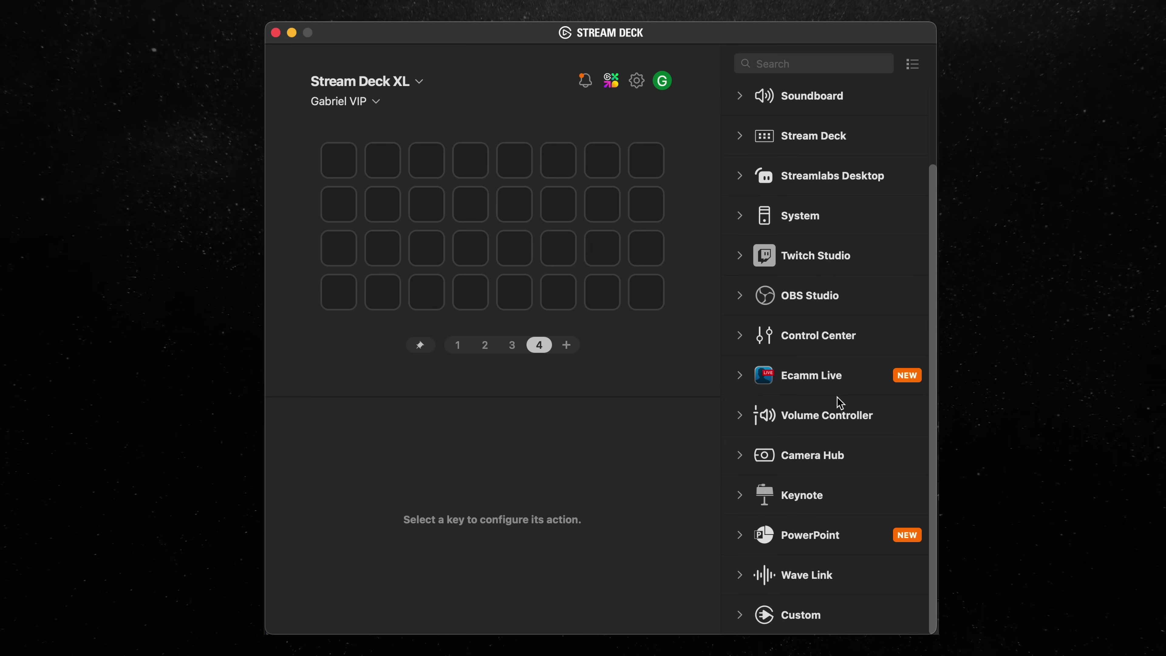
{"action": "left_click", "coordinate": [742, 457]}
{"action": "scroll", "coordinate": [806, 463], "scroll_direction": "down", "scroll_amount": 8}
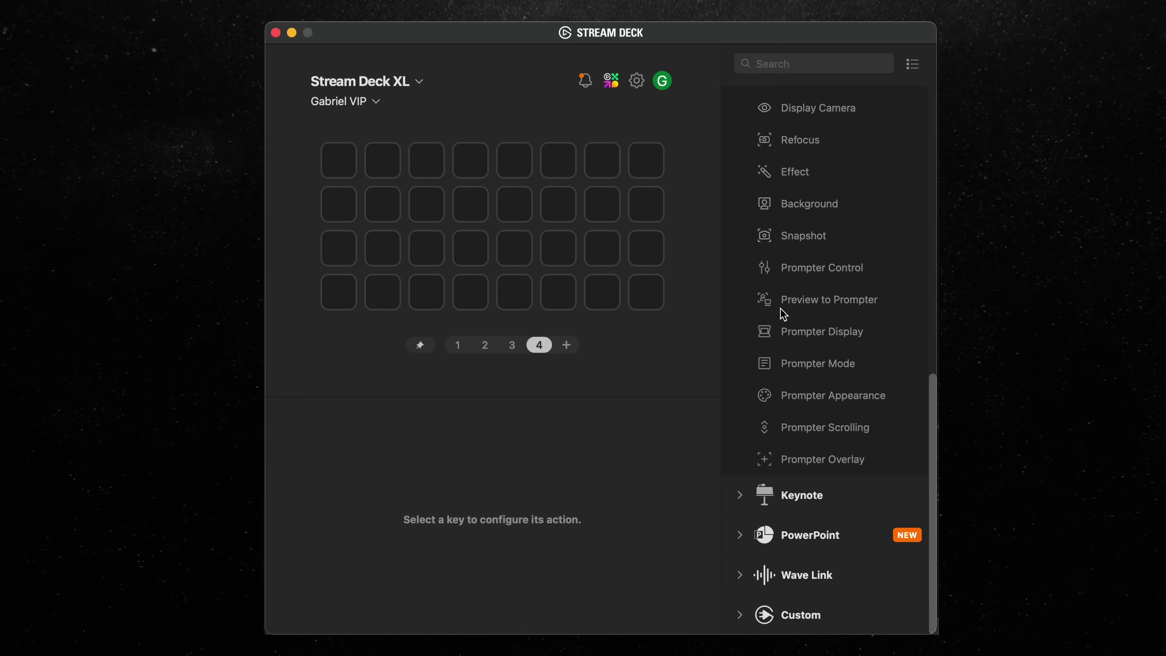
{"action": "scroll", "coordinate": [784, 330], "scroll_direction": "up", "scroll_amount": 6}
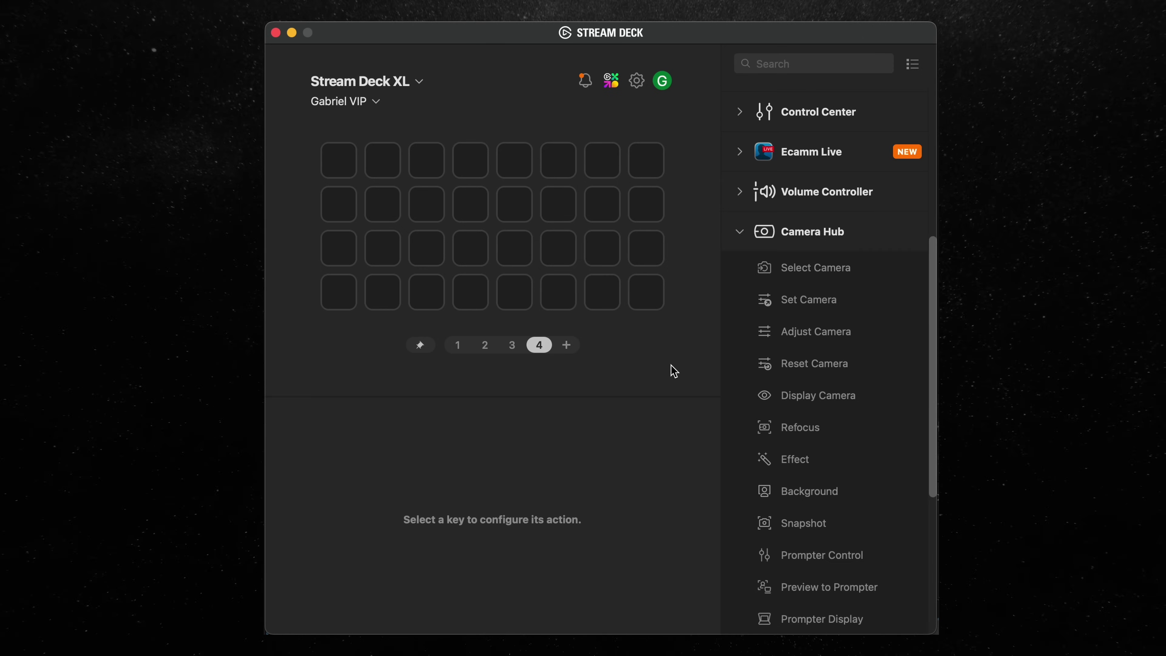
{"action": "scroll", "coordinate": [779, 373], "scroll_direction": "up", "scroll_amount": 7}
{"action": "left_click", "coordinate": [744, 309]}
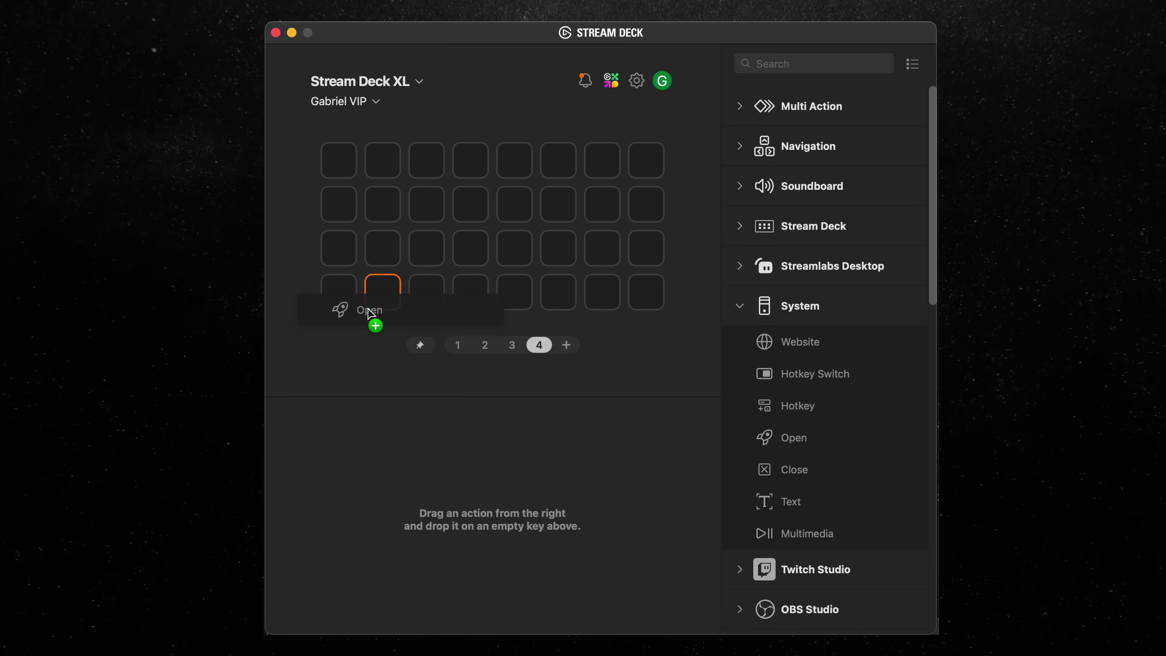
{"action": "left_click_drag", "start_coordinate": [339, 303], "coordinate": [340, 304]}
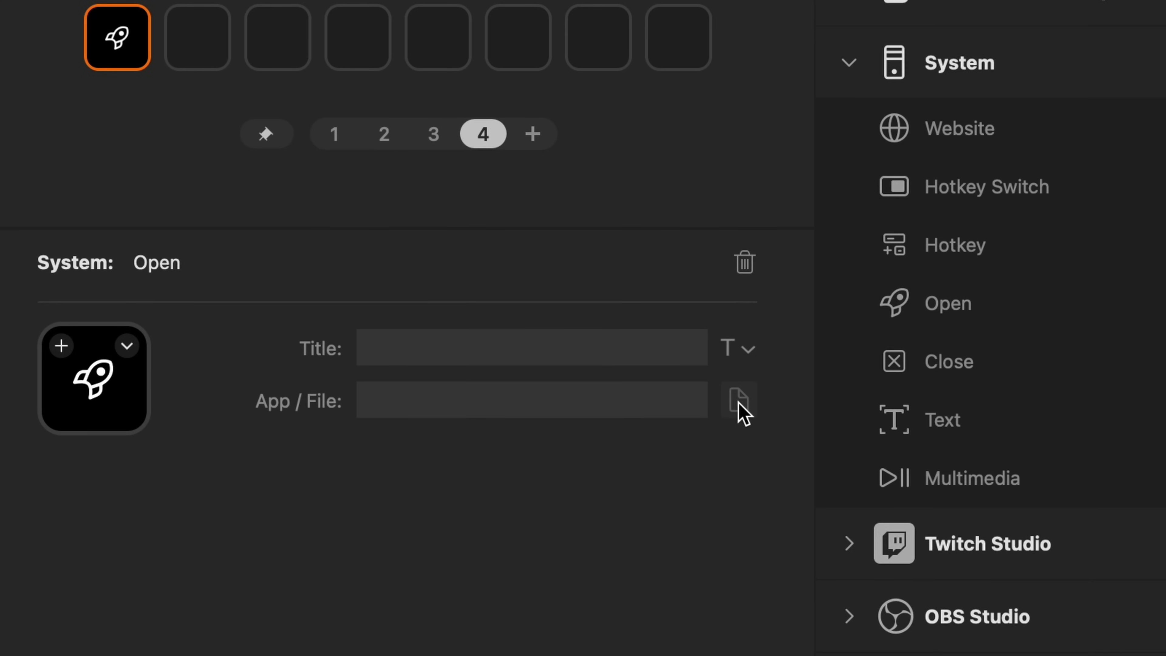
{"action": "left_click", "coordinate": [739, 400]}
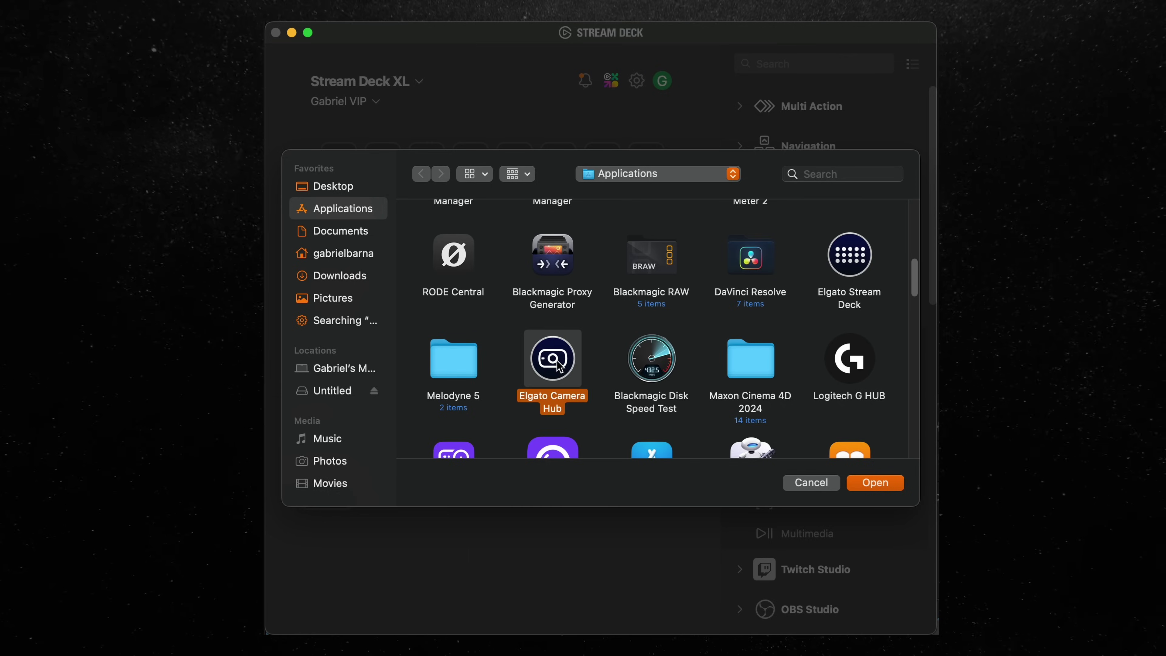
{"action": "left_click", "coordinate": [859, 483]}
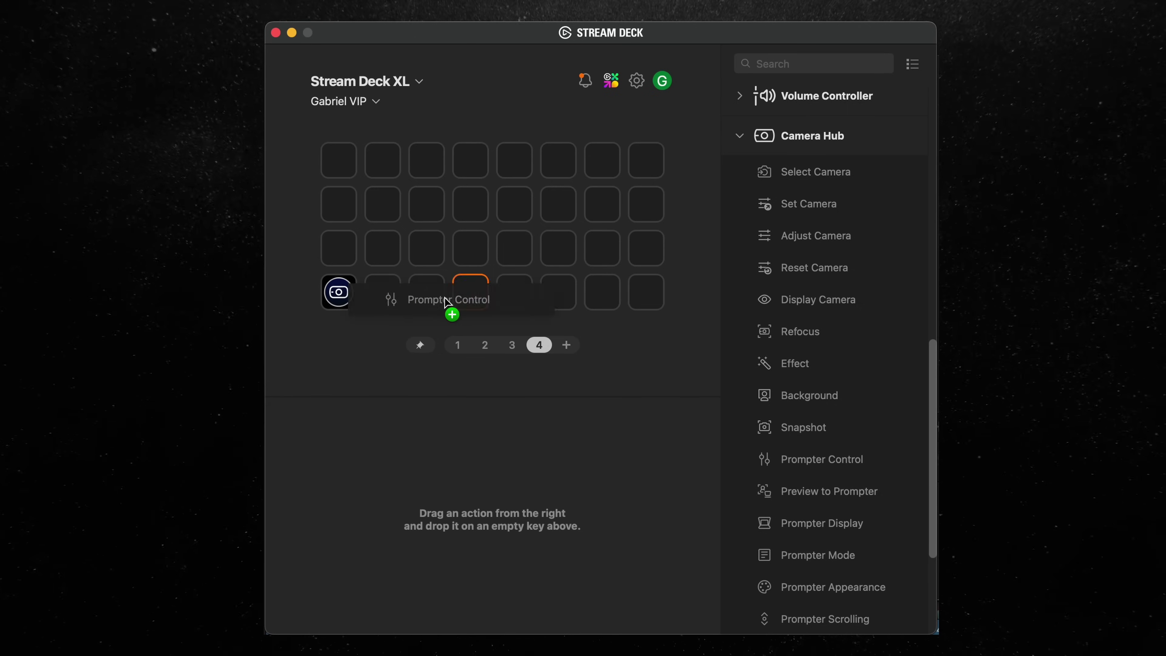
Place a Prompter Control Play / Pause key above the launcher and test it
{"action": "left_click_drag", "start_coordinate": [344, 252], "coordinate": [340, 252]}
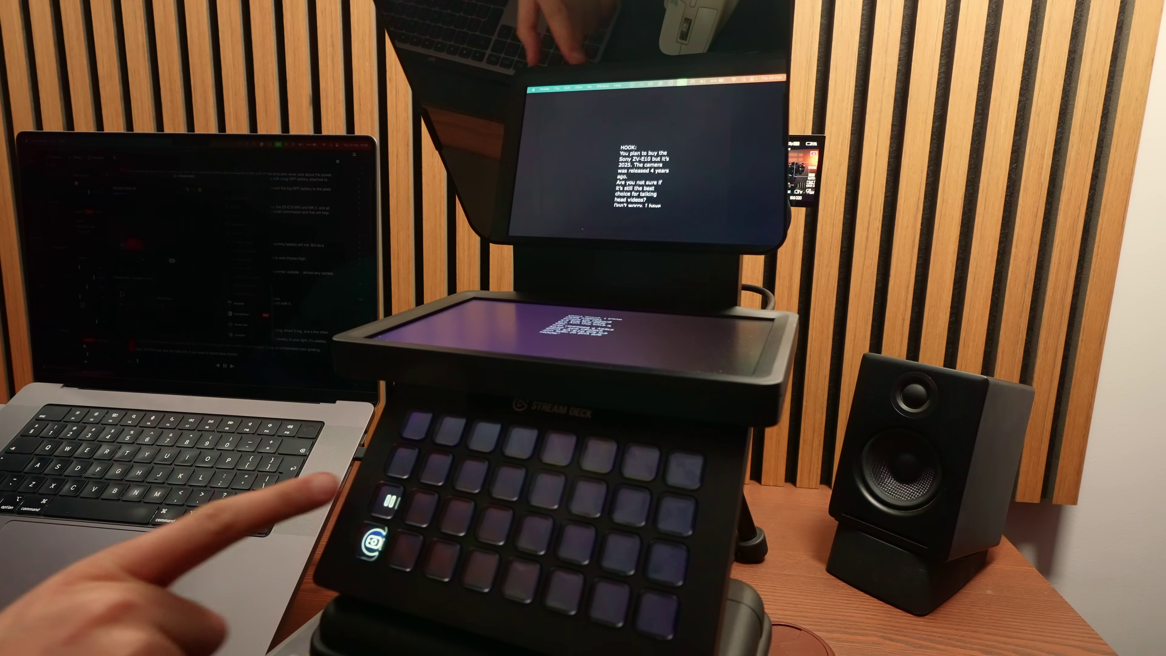
{"action": "key", "text": "space"}
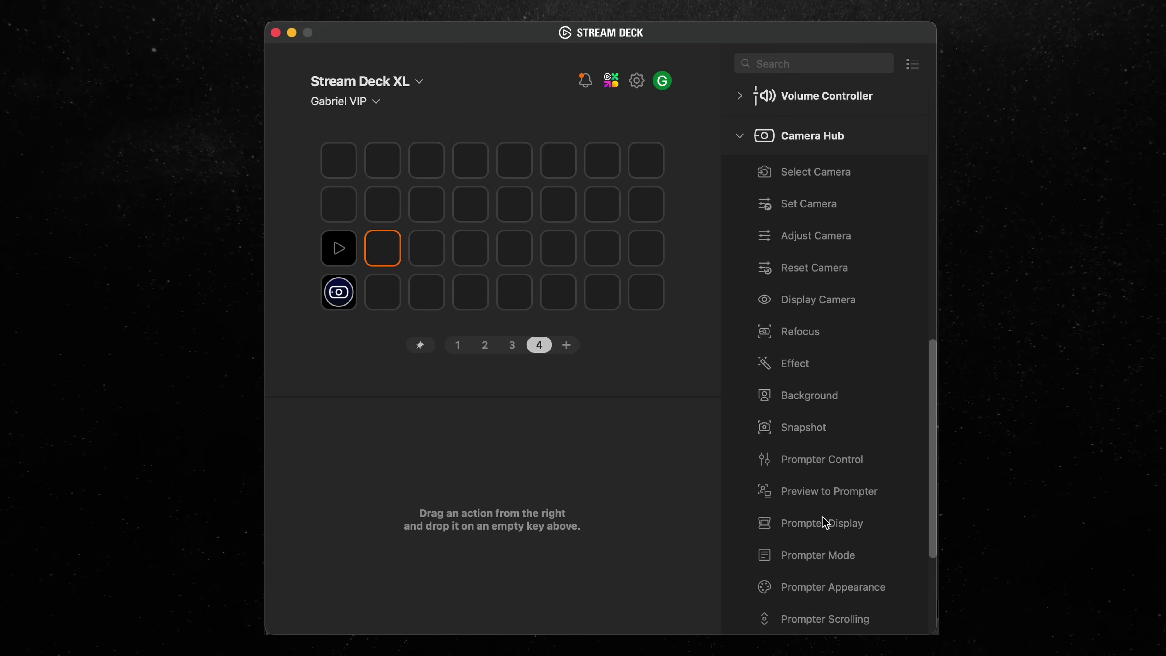
Add a Prompter Display key set to Brightness, Adjust, with a vertical slider icon
{"action": "left_click_drag", "start_coordinate": [689, 487], "coordinate": [385, 254]}
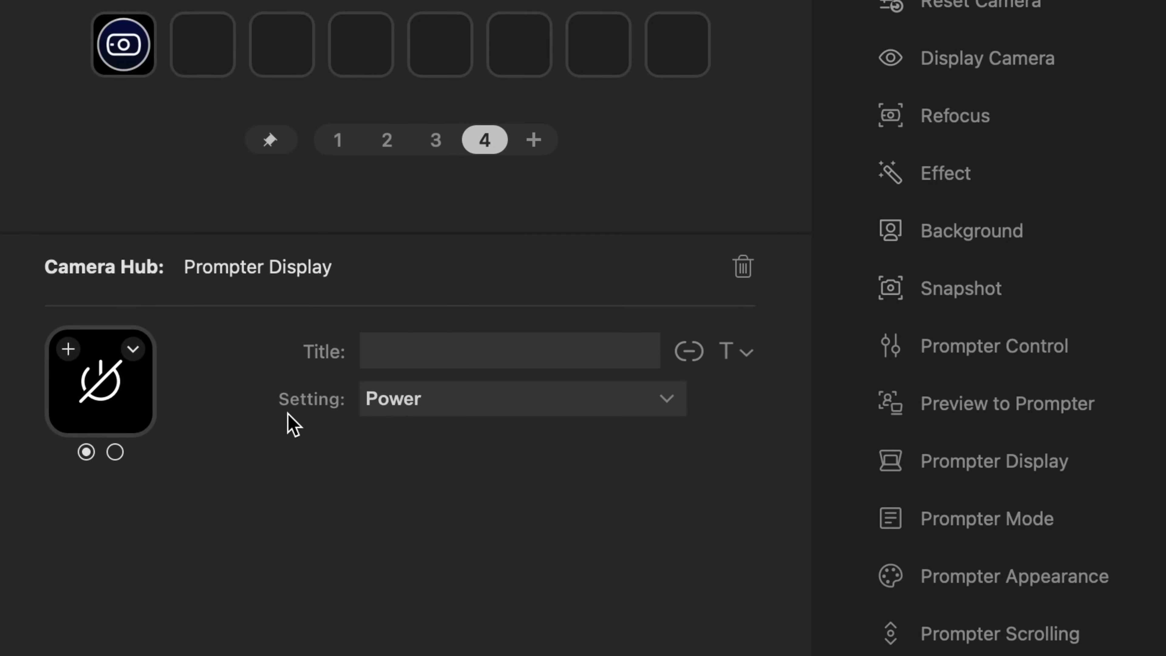
{"action": "left_click", "coordinate": [539, 493]}
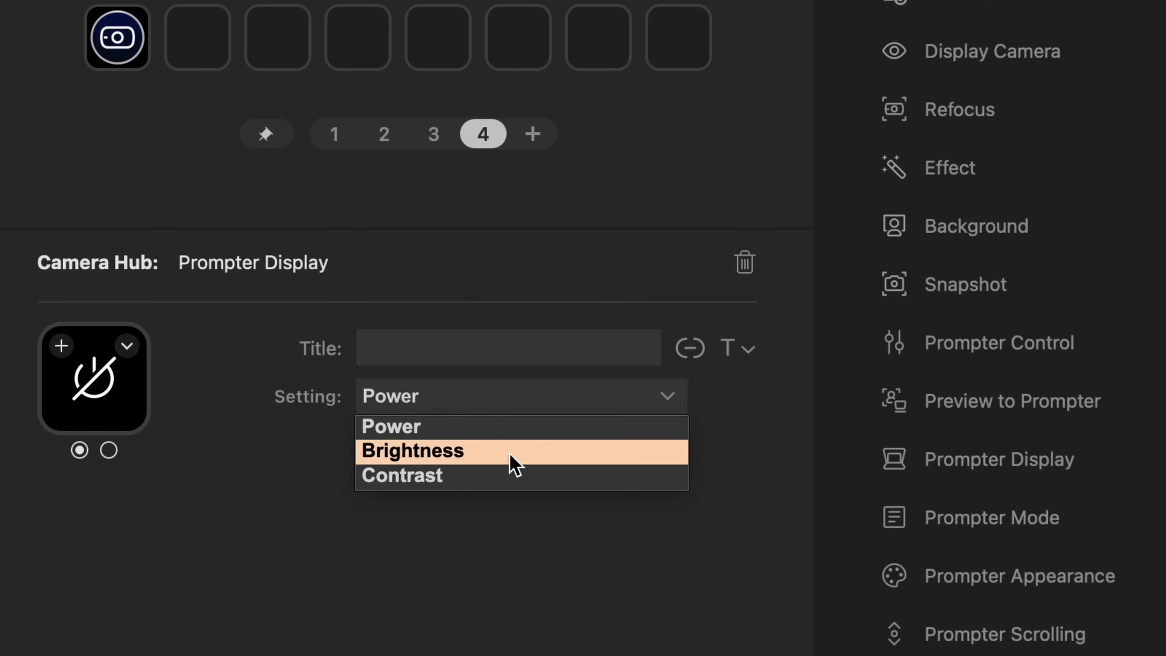
{"action": "left_click", "coordinate": [514, 461]}
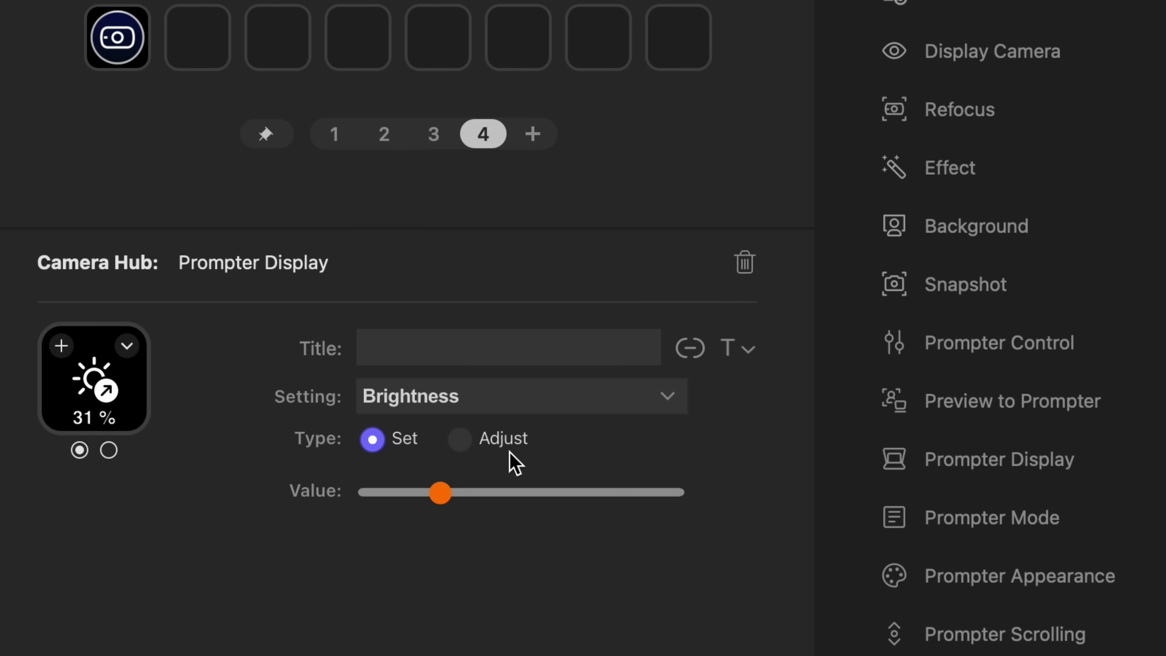
{"action": "left_click", "coordinate": [461, 440]}
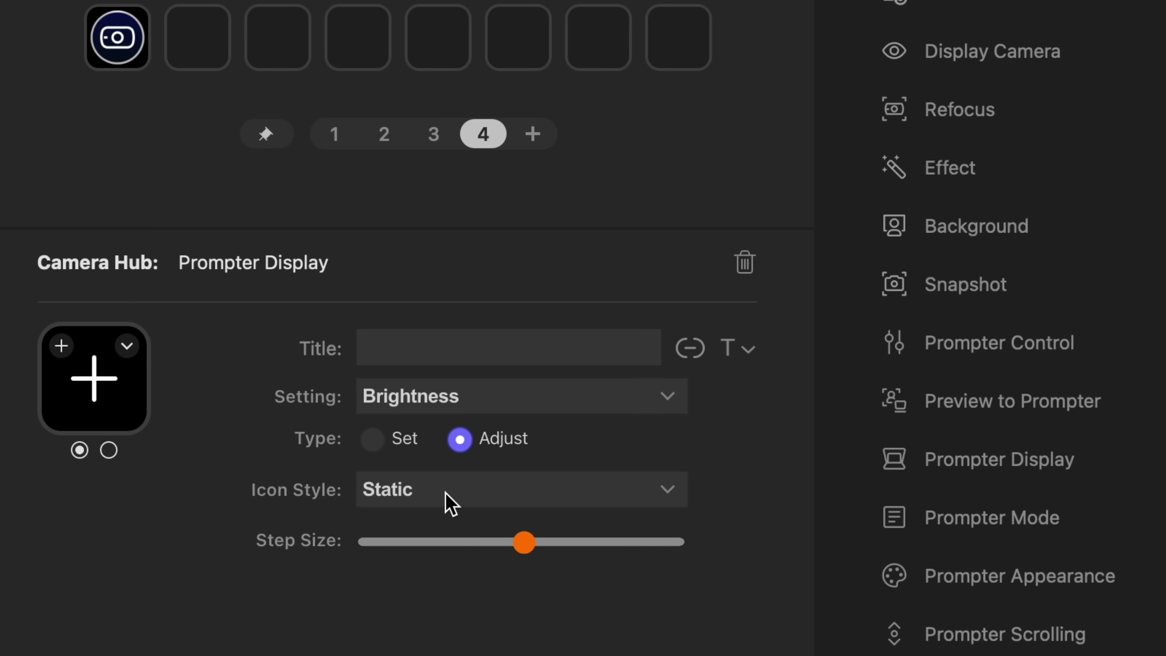
{"action": "left_click", "coordinate": [451, 502]}
{"action": "left_click", "coordinate": [412, 519]}
{"action": "mouse_move", "coordinate": [528, 552]}
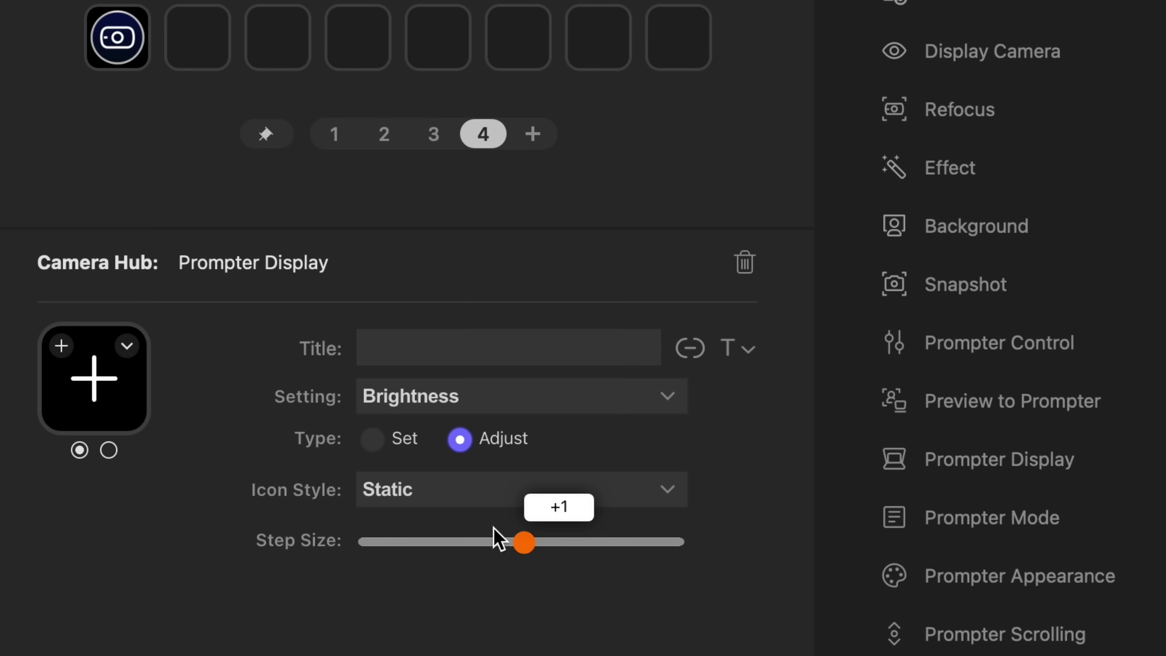
{"action": "left_click", "coordinate": [465, 503]}
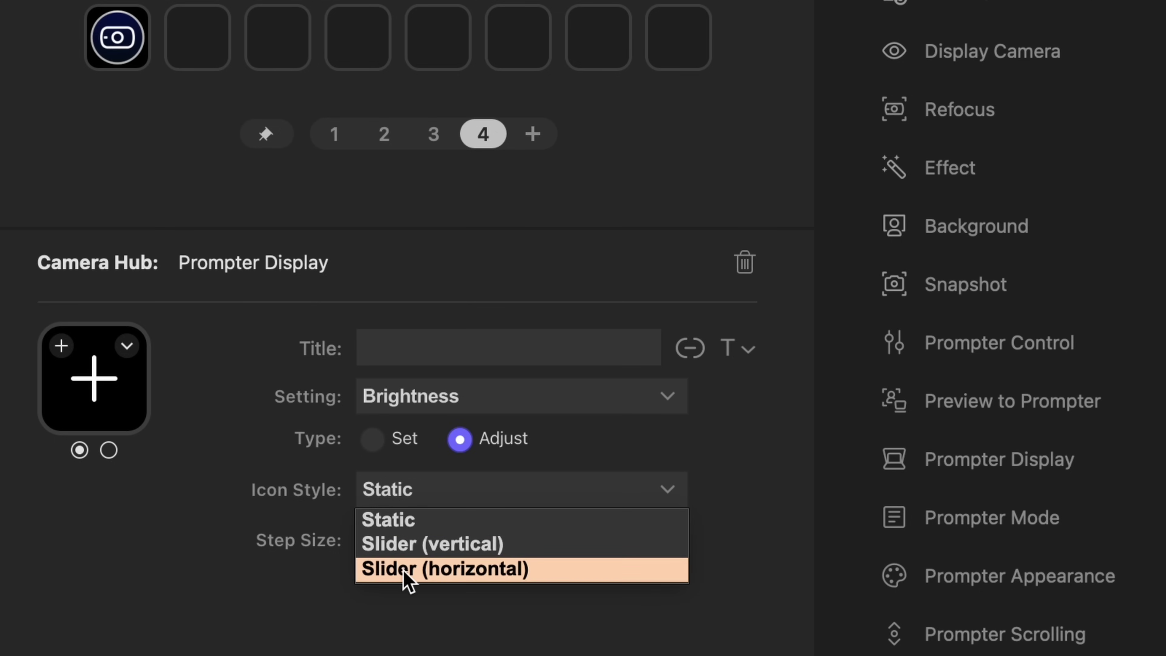
{"action": "left_click", "coordinate": [431, 547]}
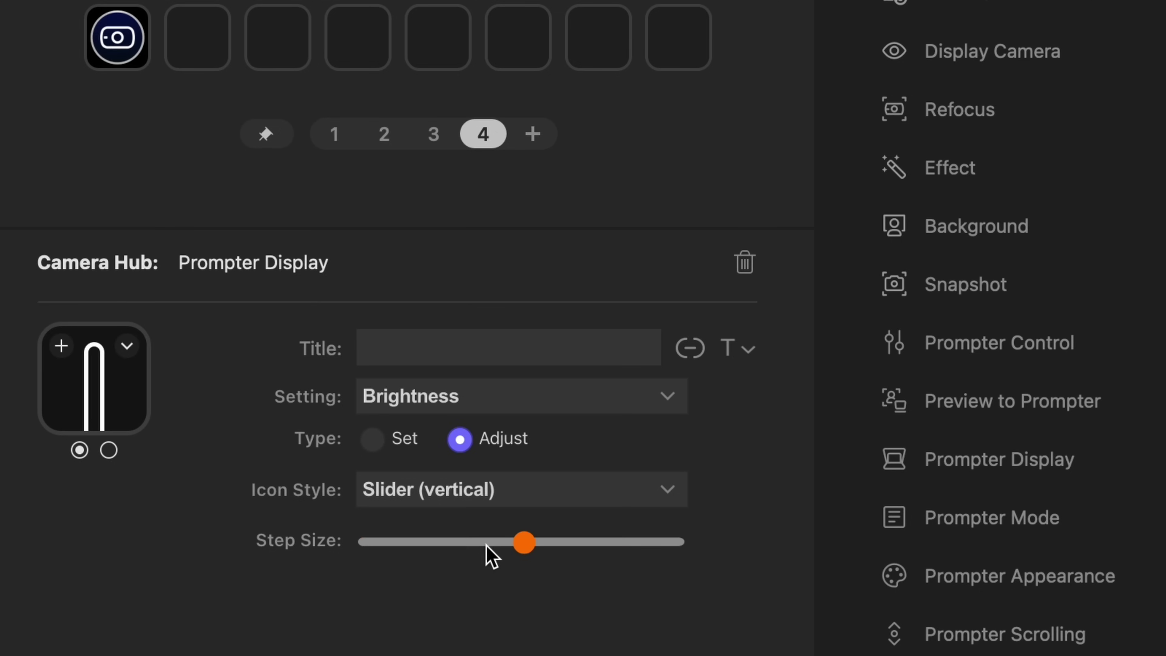
{"action": "mouse_move", "coordinate": [518, 545]}
{"action": "left_click_drag", "start_coordinate": [521, 550], "coordinate": [550, 548]}
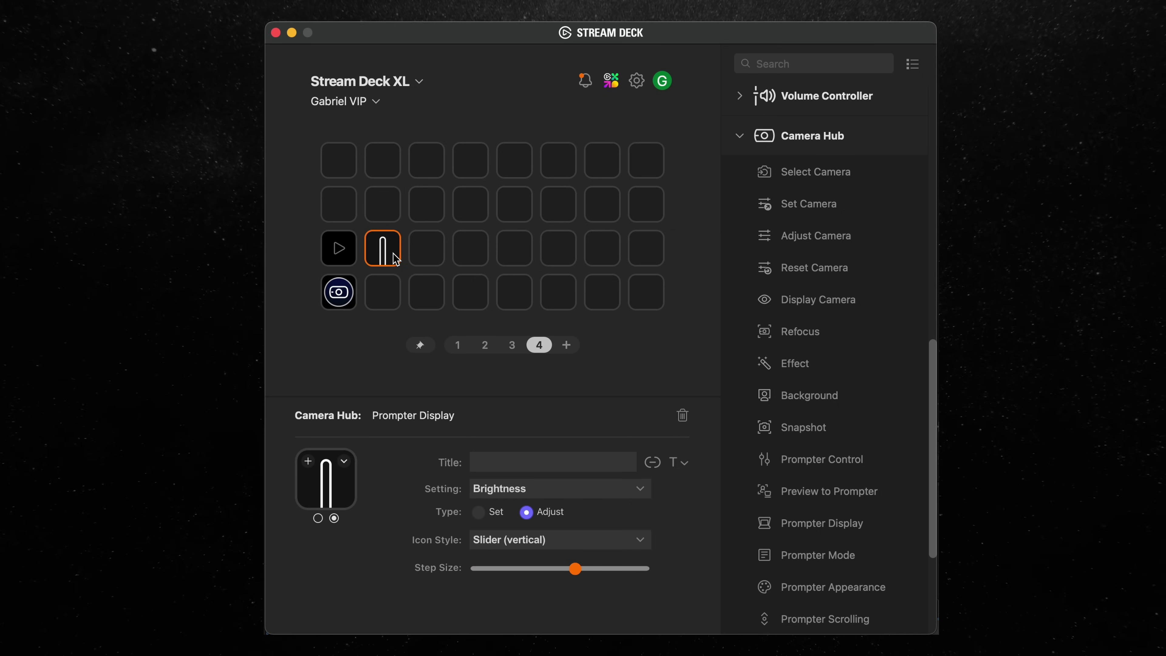
Paste a copy into the key below and give it a negative step size
{"action": "left_click", "coordinate": [391, 303]}
{"action": "key", "text": "super+v"}
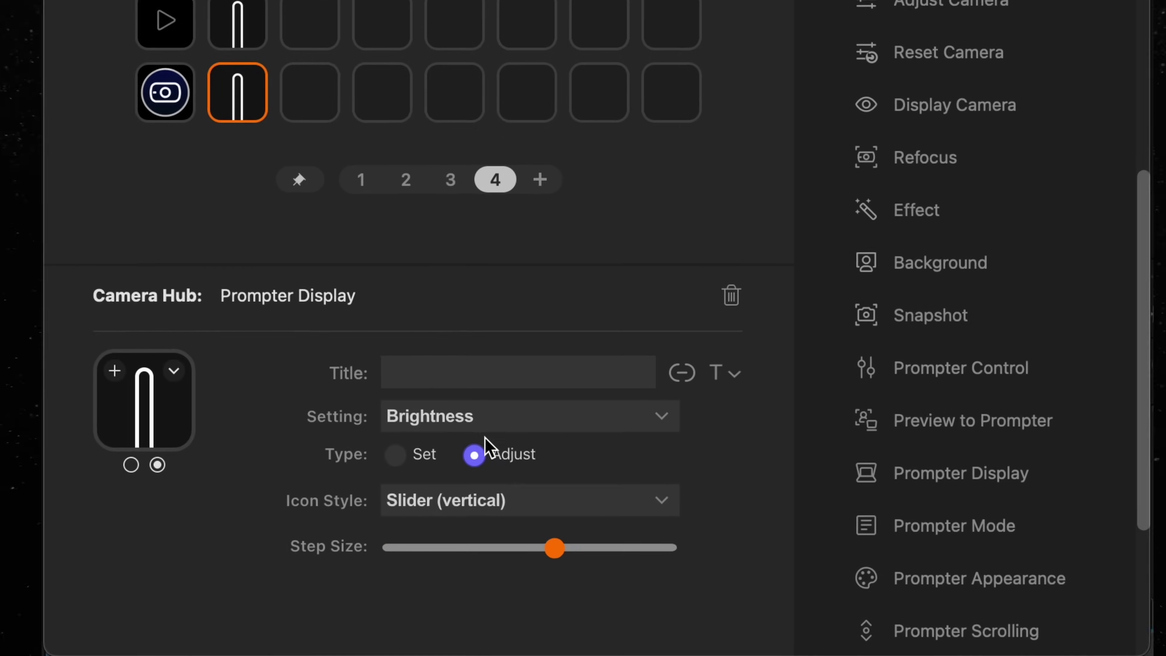
{"action": "left_click_drag", "start_coordinate": [547, 551], "coordinate": [498, 556]}
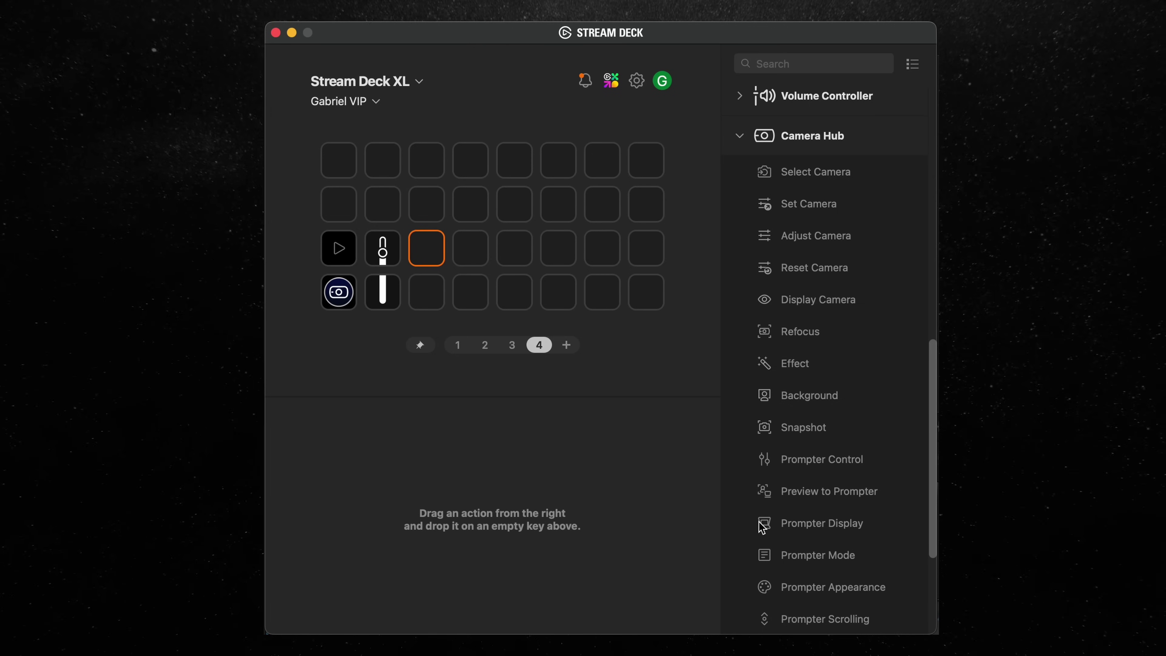
Paste a copy of the brightness slider key into the key beside it
{"action": "left_click", "coordinate": [391, 265]}
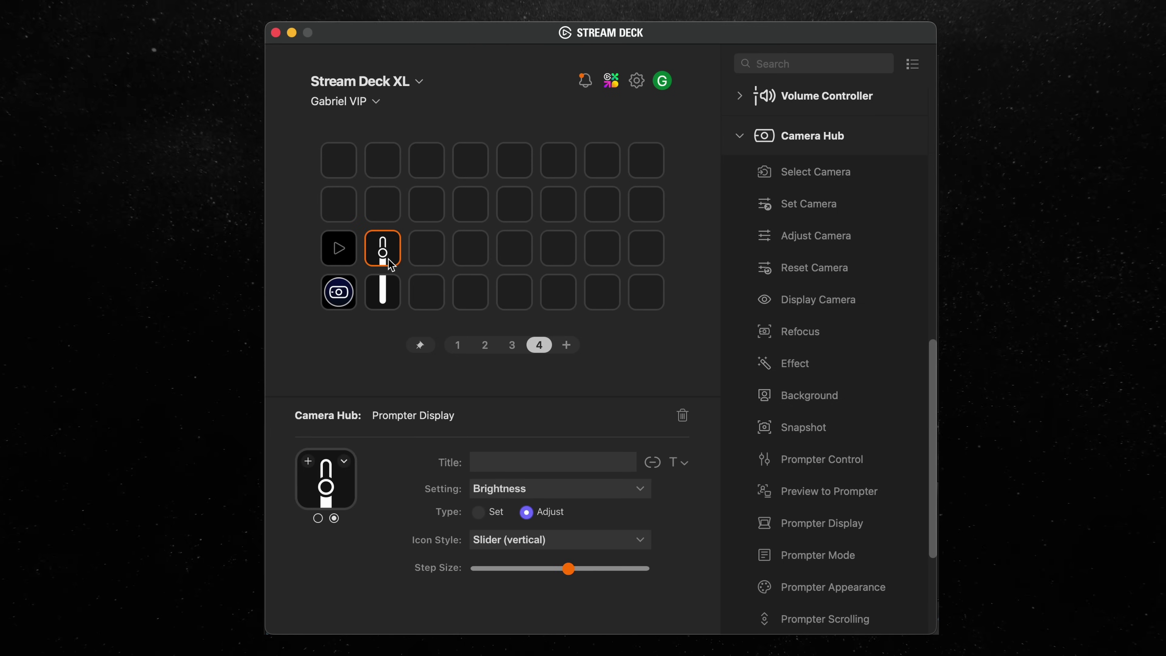
{"action": "left_click", "coordinate": [429, 258]}
{"action": "key", "text": "cmd+v"}
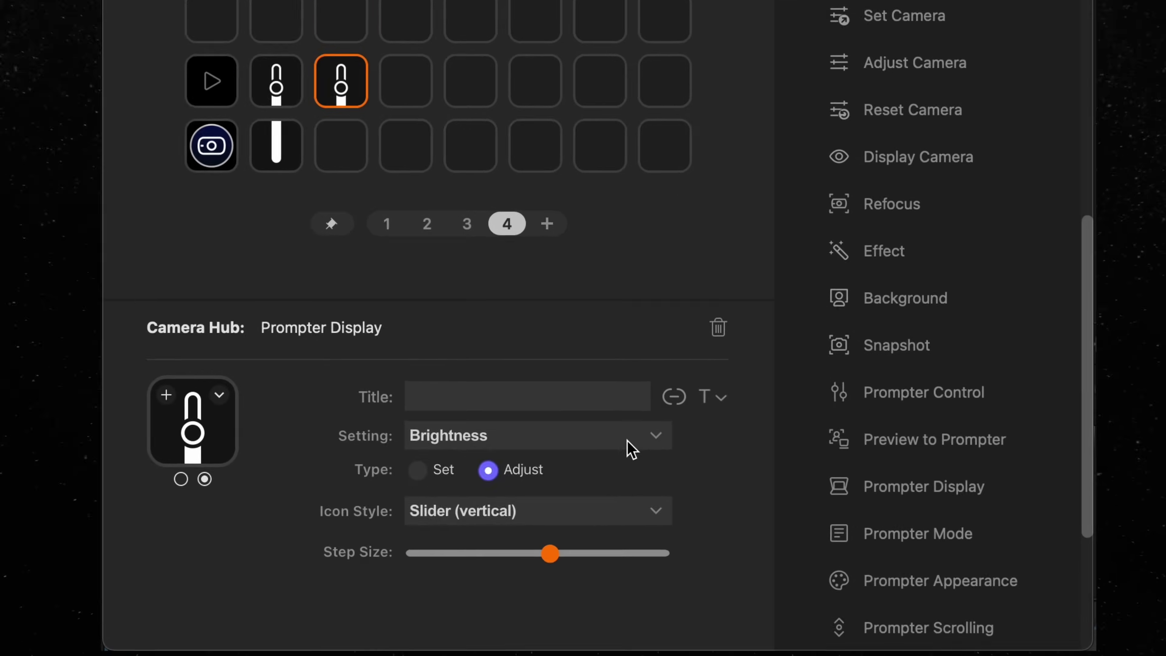
Switch the copy to Contrast, Adjust, vertical slider, and duplicate it onto the key below
{"action": "left_click", "coordinate": [579, 493]}
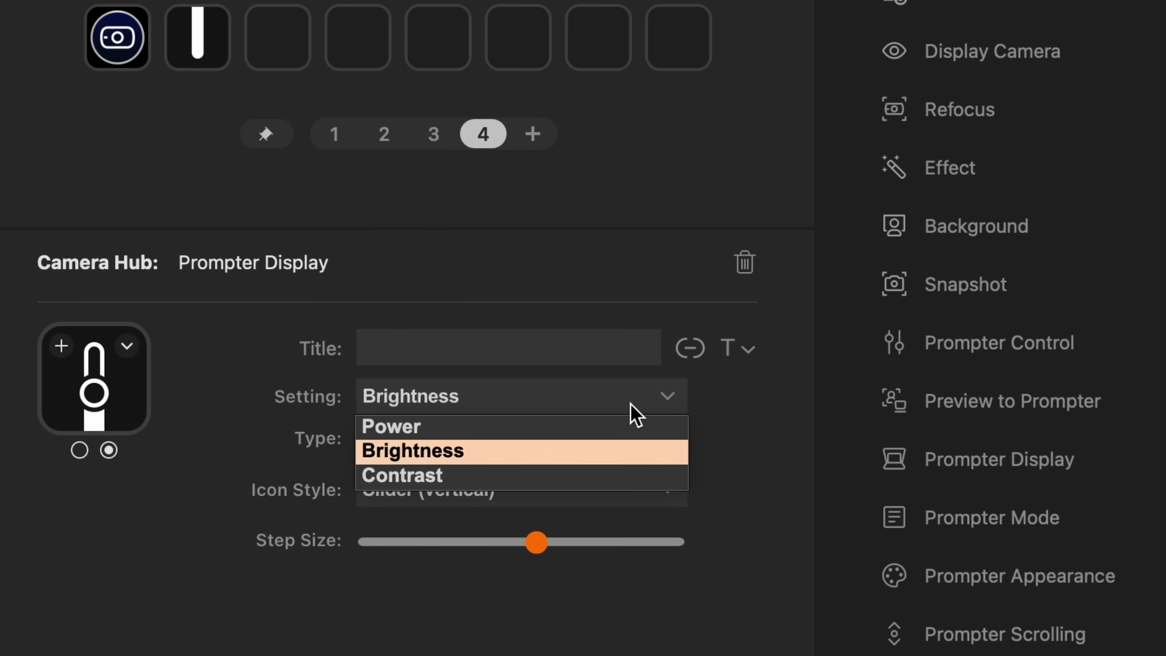
{"action": "left_click", "coordinate": [563, 475]}
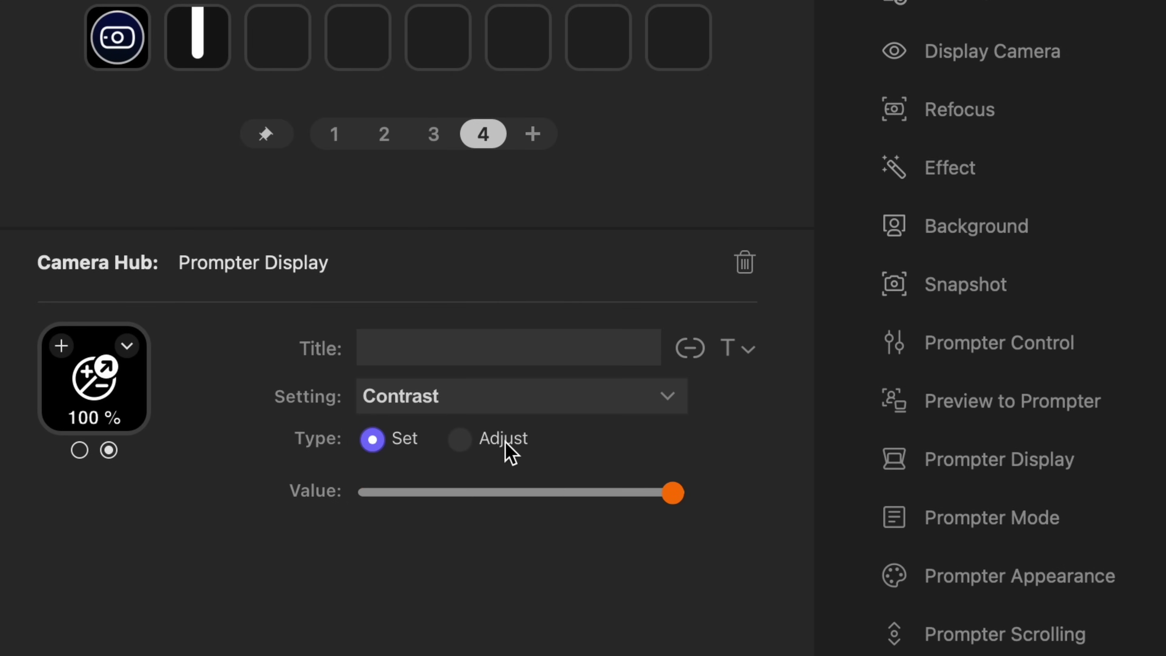
{"action": "left_click", "coordinate": [460, 440]}
{"action": "left_click", "coordinate": [484, 496]}
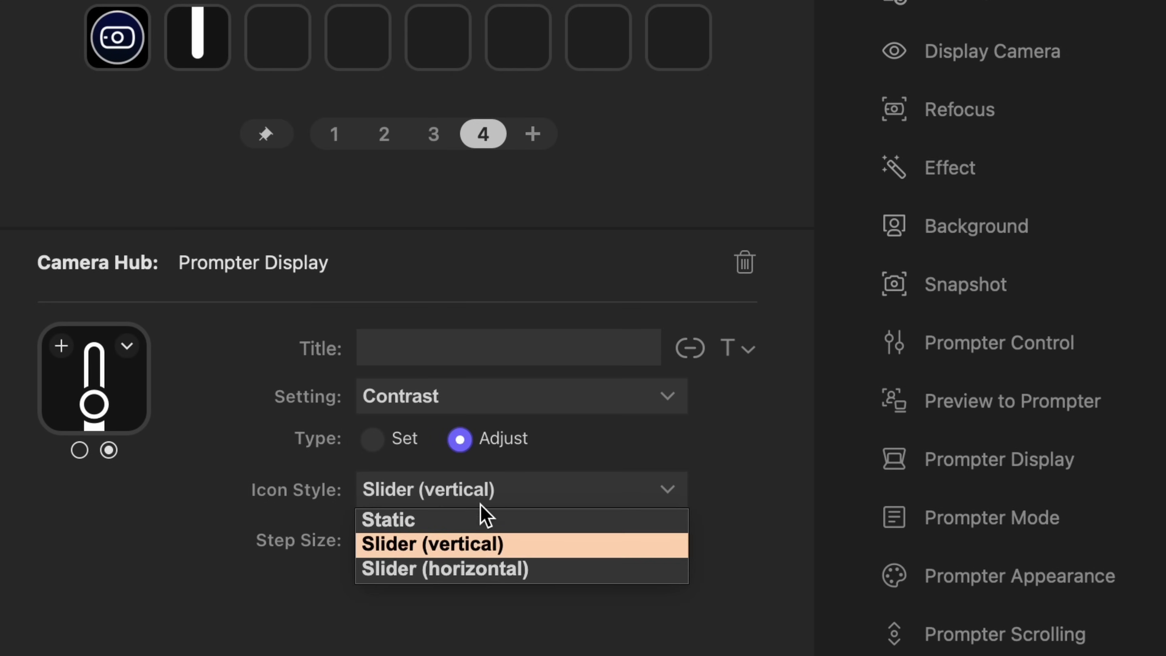
{"action": "left_click", "coordinate": [461, 550]}
{"action": "mouse_move", "coordinate": [543, 556]}
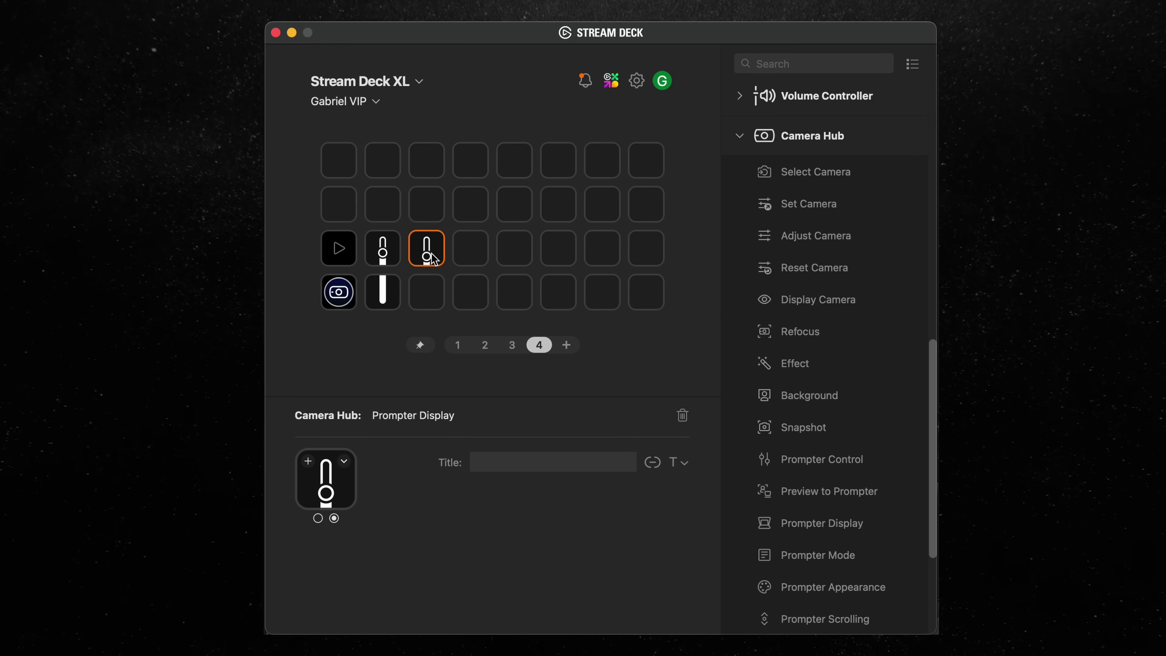
{"action": "left_click_drag", "start_coordinate": [277, 0], "coordinate": [284, 42]}
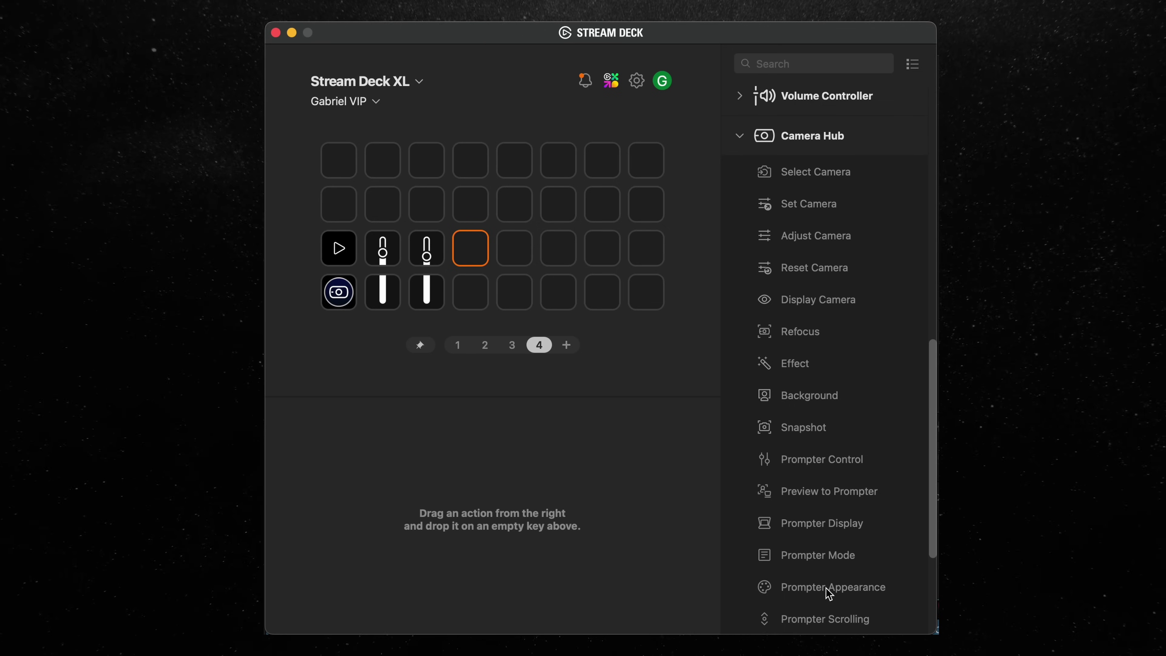
Add a Prompter Appearance key setting Vertical Margin to 52 %
{"action": "left_click_drag", "start_coordinate": [829, 594], "coordinate": [481, 251]}
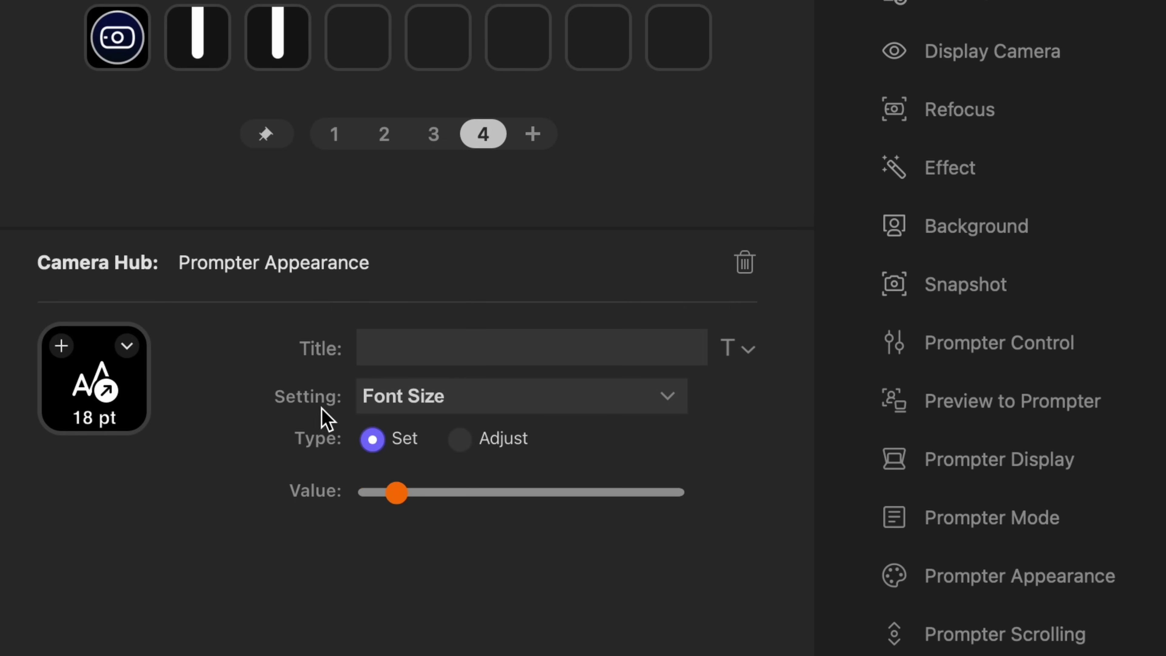
{"action": "left_click", "coordinate": [505, 404]}
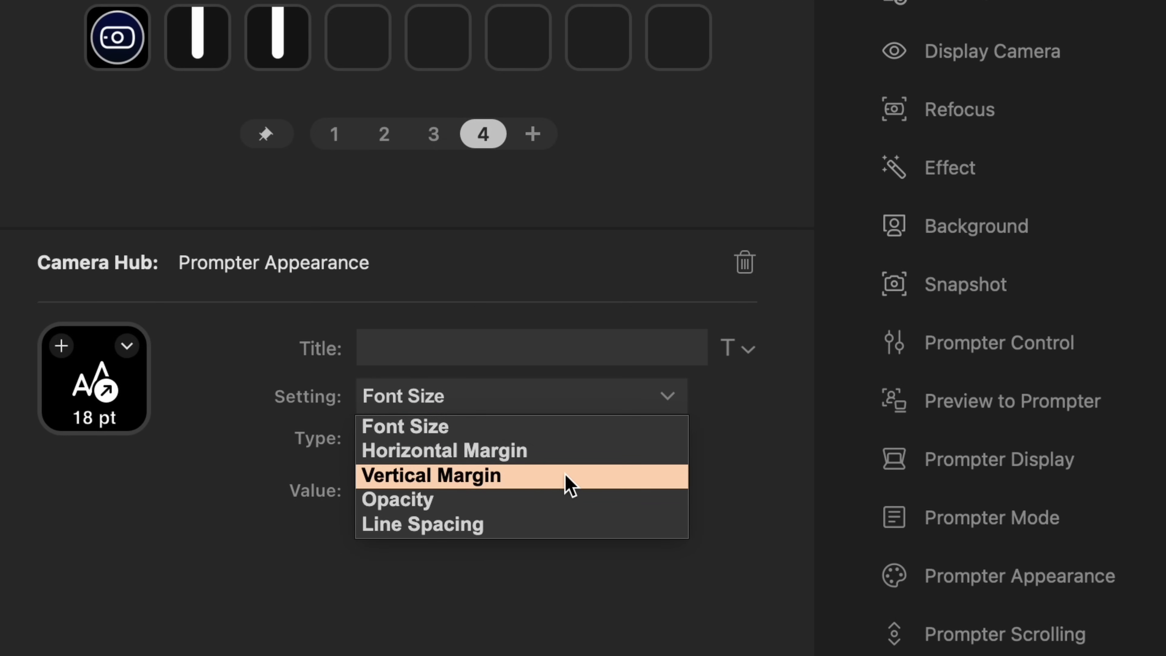
{"action": "left_click", "coordinate": [545, 486]}
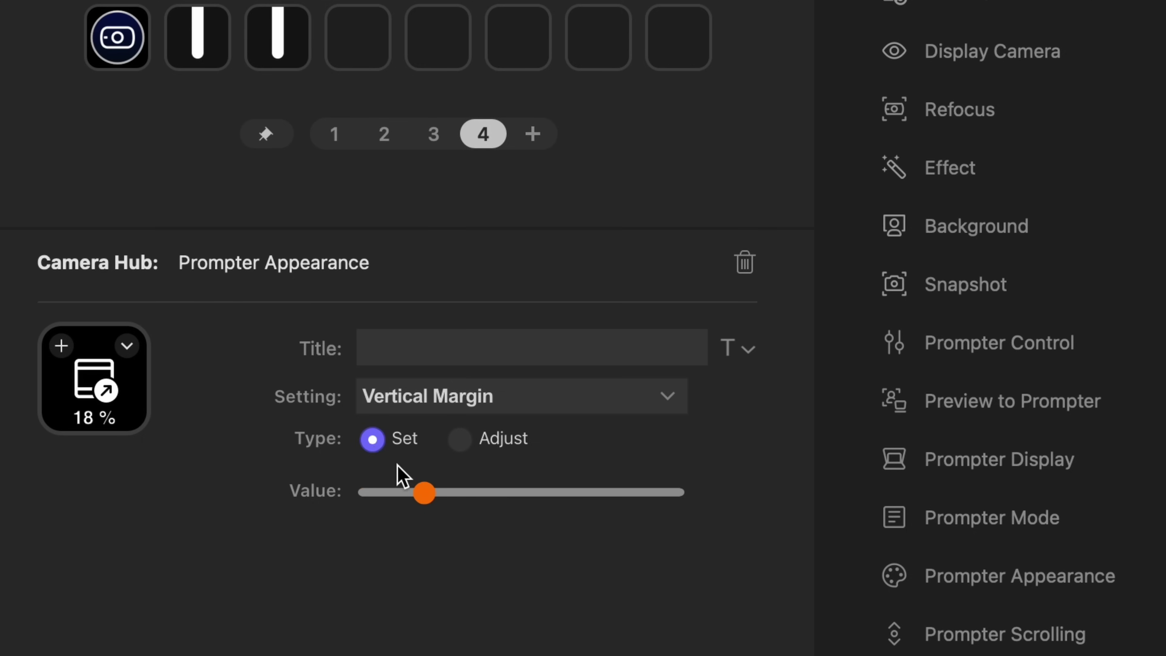
{"action": "mouse_move", "coordinate": [424, 497]}
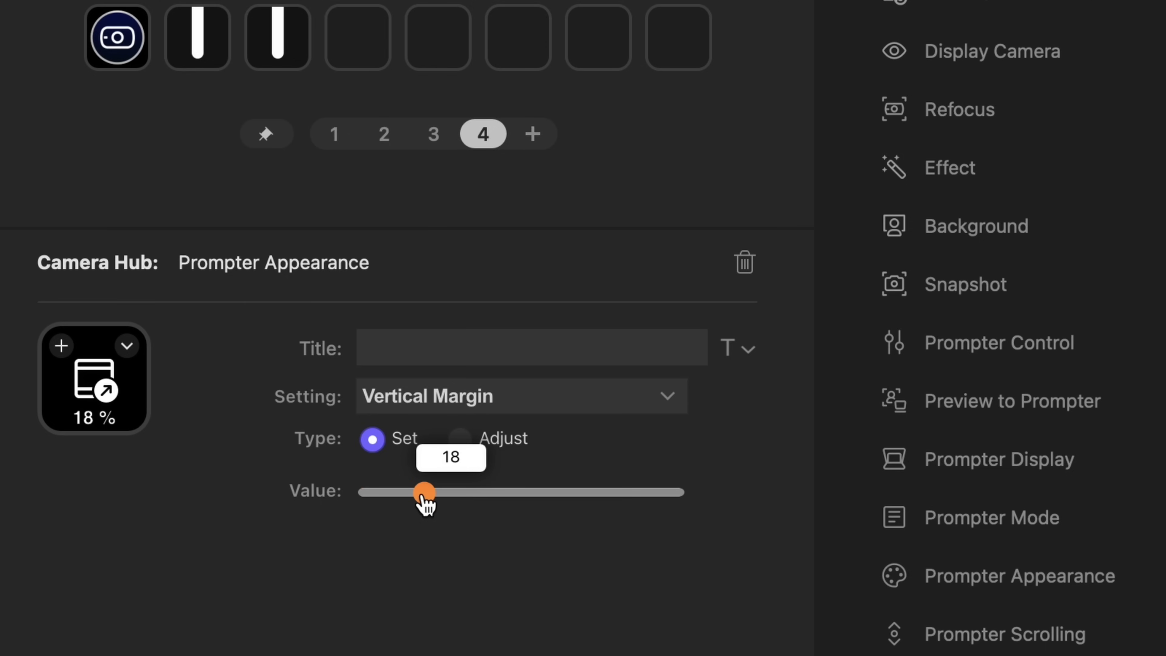
{"action": "left_click_drag", "start_coordinate": [423, 498], "coordinate": [525, 501]}
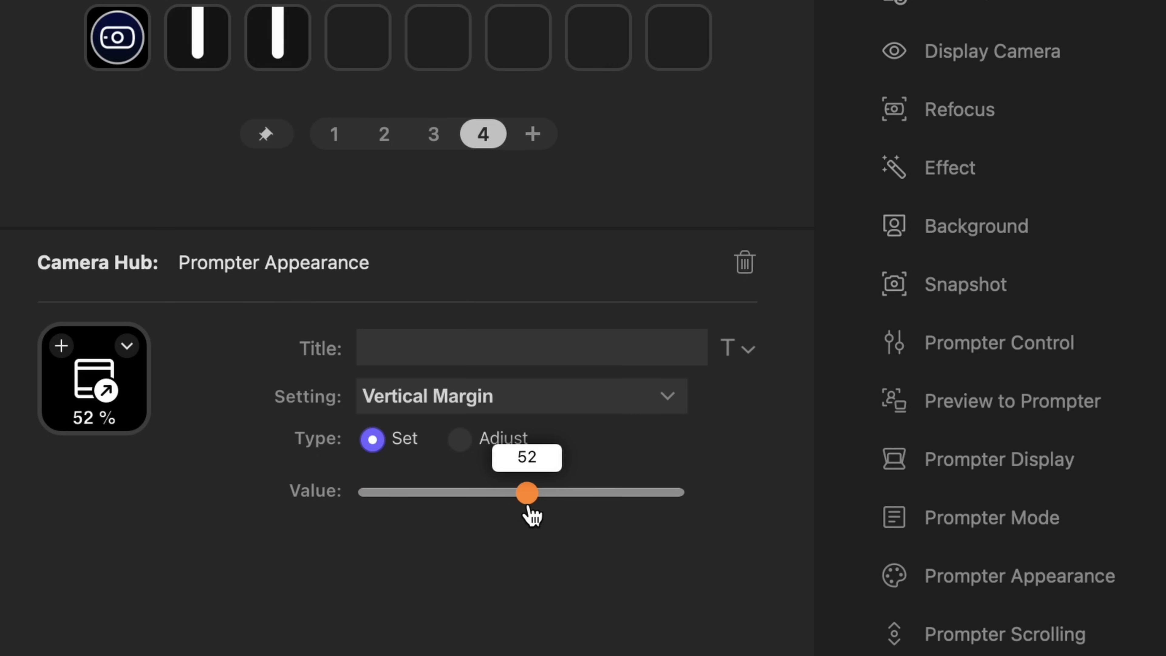
Set the second margin key's Vertical Margin to 79 %
{"action": "left_click", "coordinate": [403, 94]}
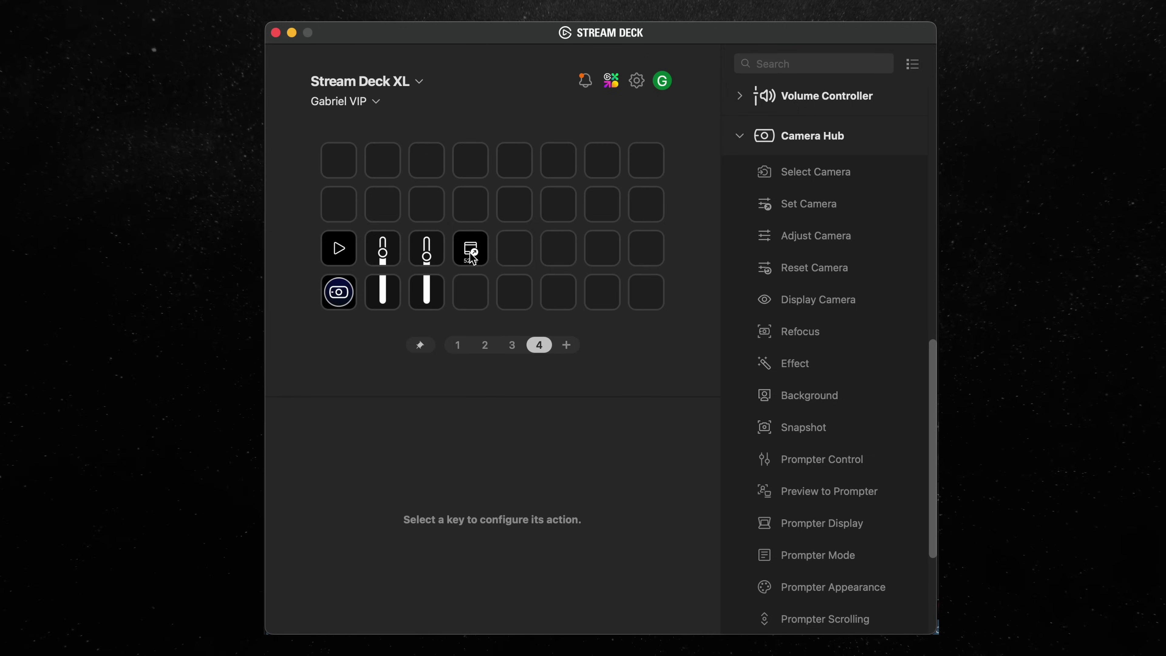
{"action": "left_click", "coordinate": [473, 259]}
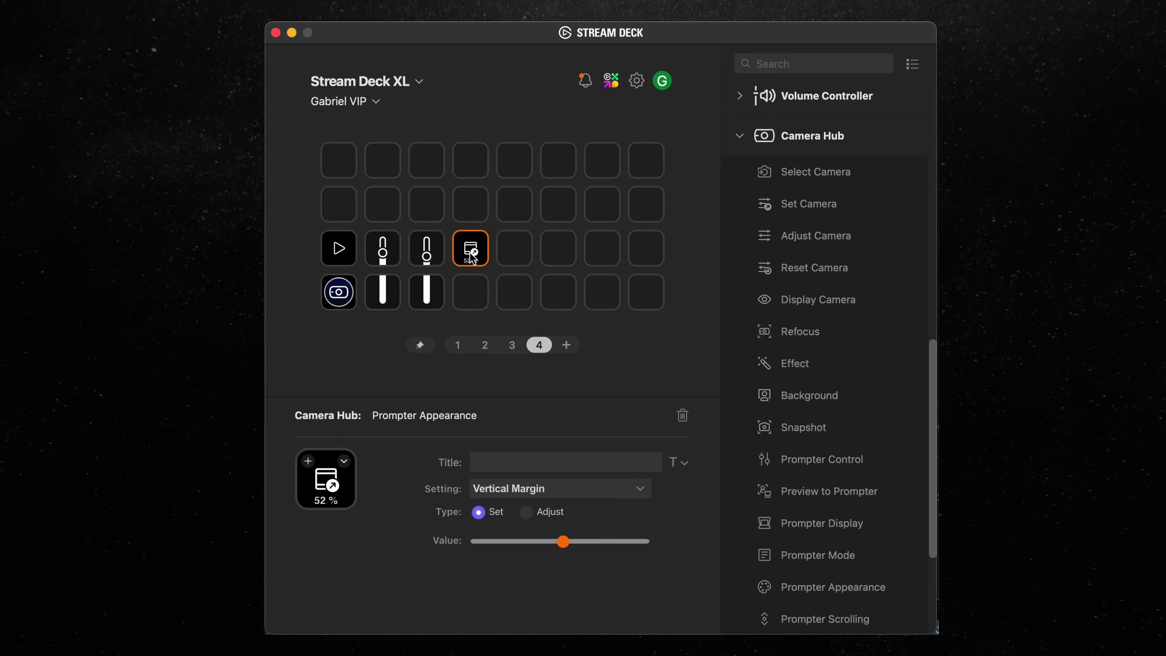
{"action": "left_click_drag", "start_coordinate": [564, 541], "coordinate": [600, 543]}
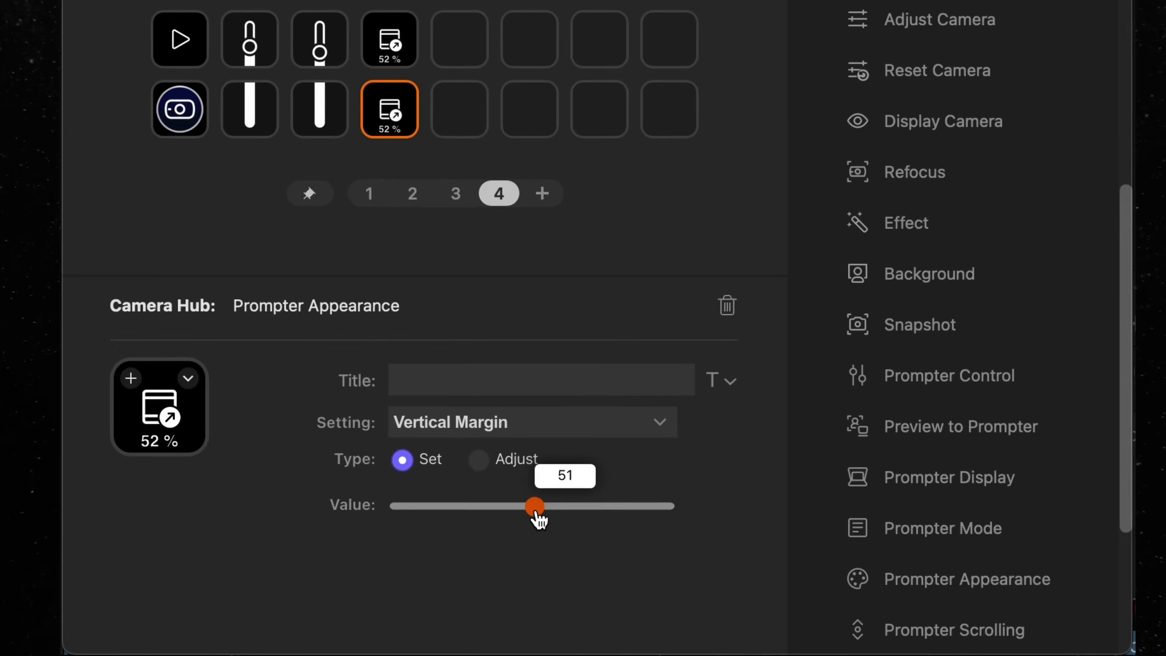
{"action": "left_click_drag", "start_coordinate": [595, 494], "coordinate": [609, 493]}
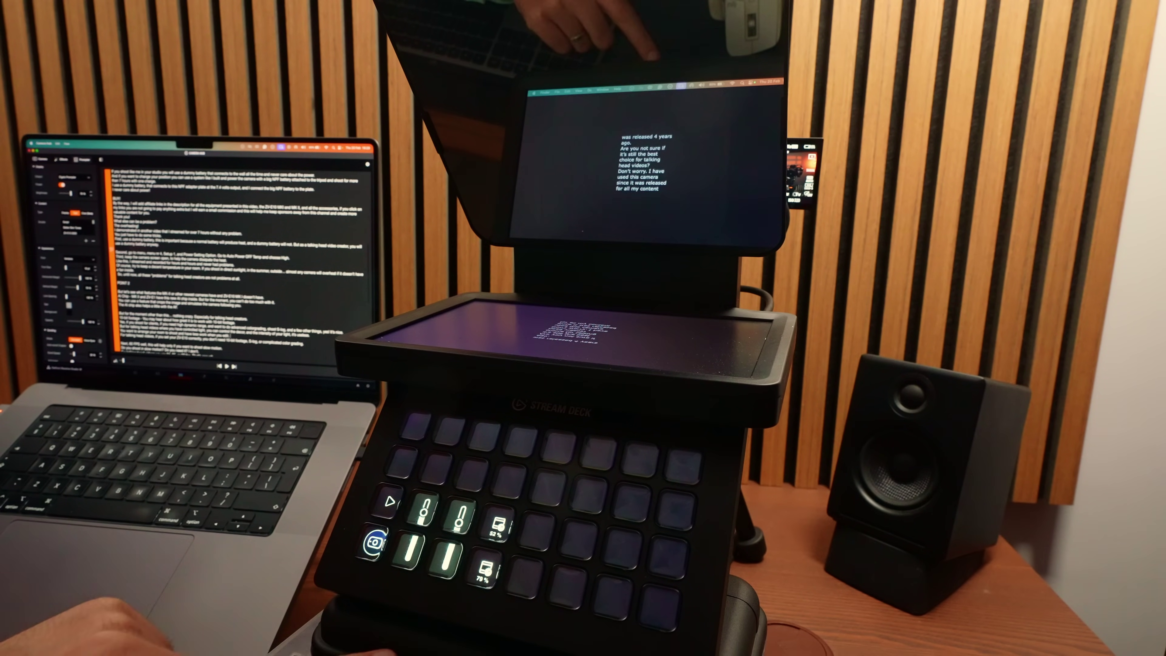
{"action": "key", "text": "Home"}
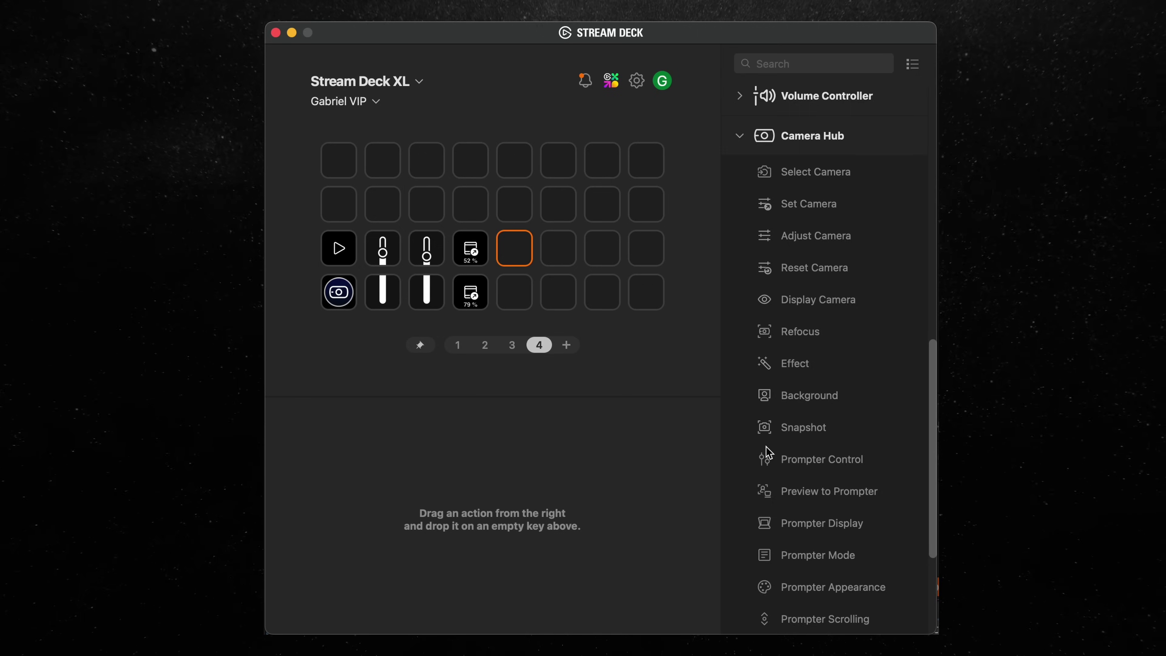
Add a Prompter Scrolling key set to Adjust as a vertical slider, copied onto the key below
{"action": "scroll", "coordinate": [771, 452], "scroll_direction": "down", "scroll_amount": 3}
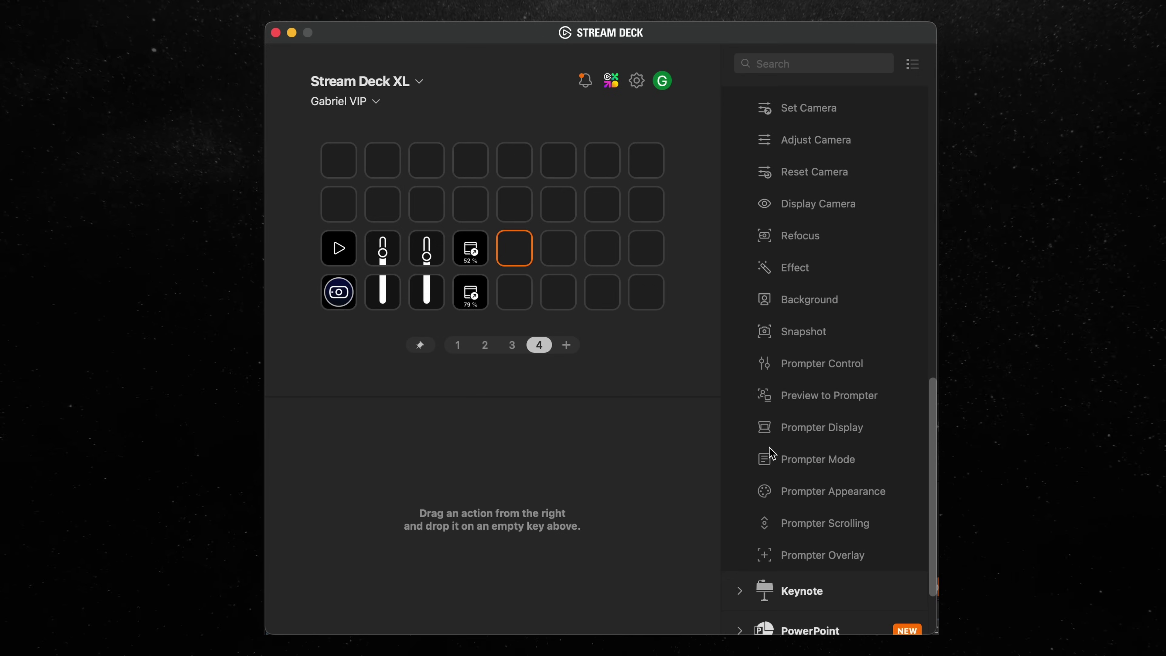
{"action": "left_click_drag", "start_coordinate": [829, 534], "coordinate": [515, 250]}
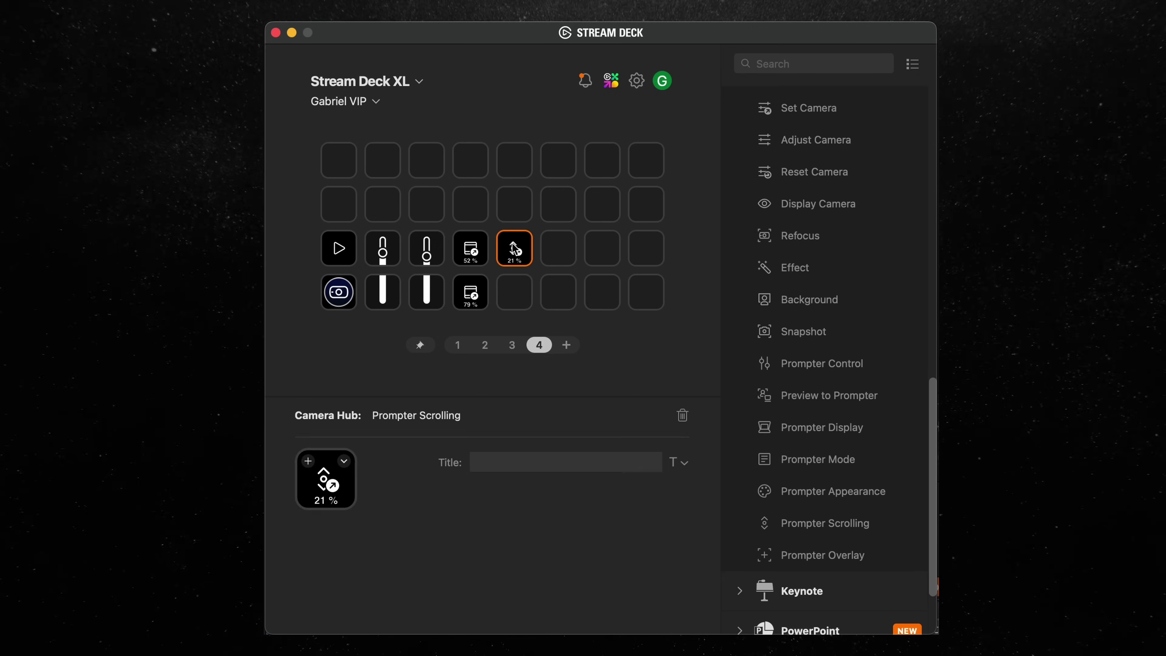
{"action": "left_click", "coordinate": [461, 440]}
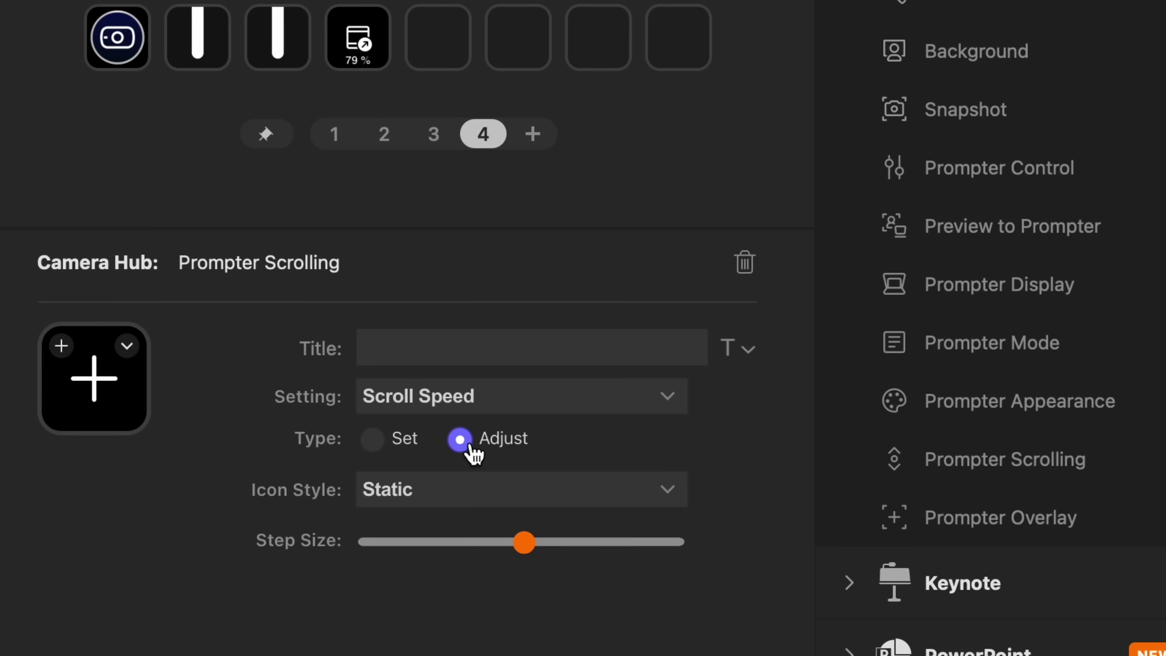
{"action": "left_click", "coordinate": [463, 489]}
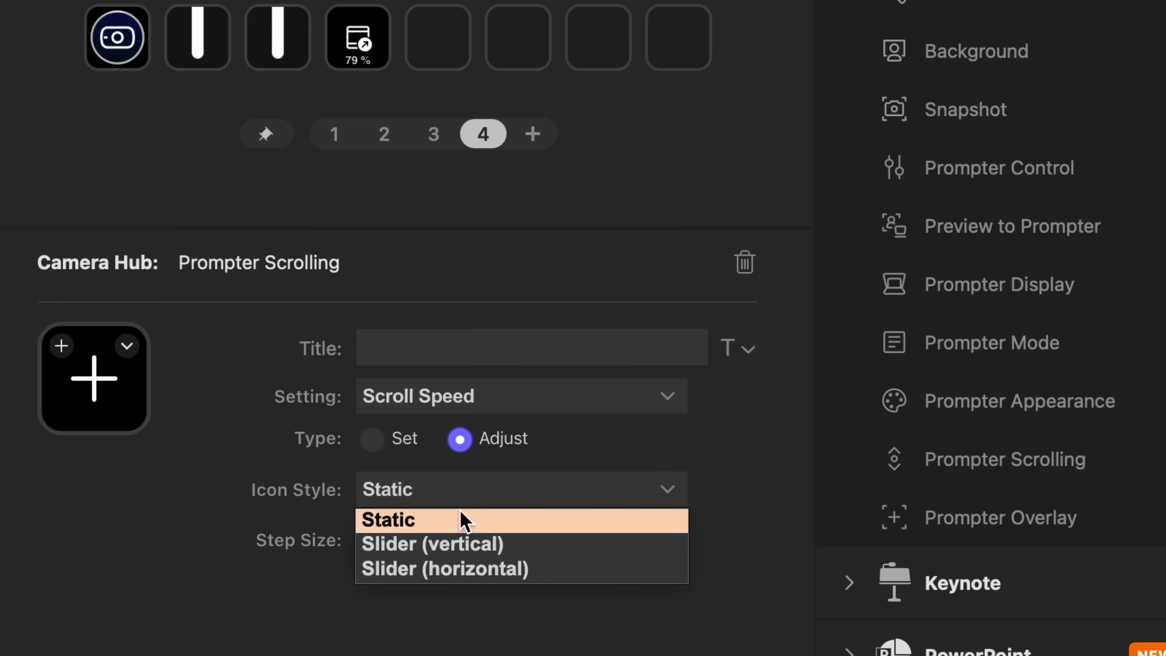
{"action": "left_click", "coordinate": [456, 541]}
{"action": "mouse_move", "coordinate": [478, 549]}
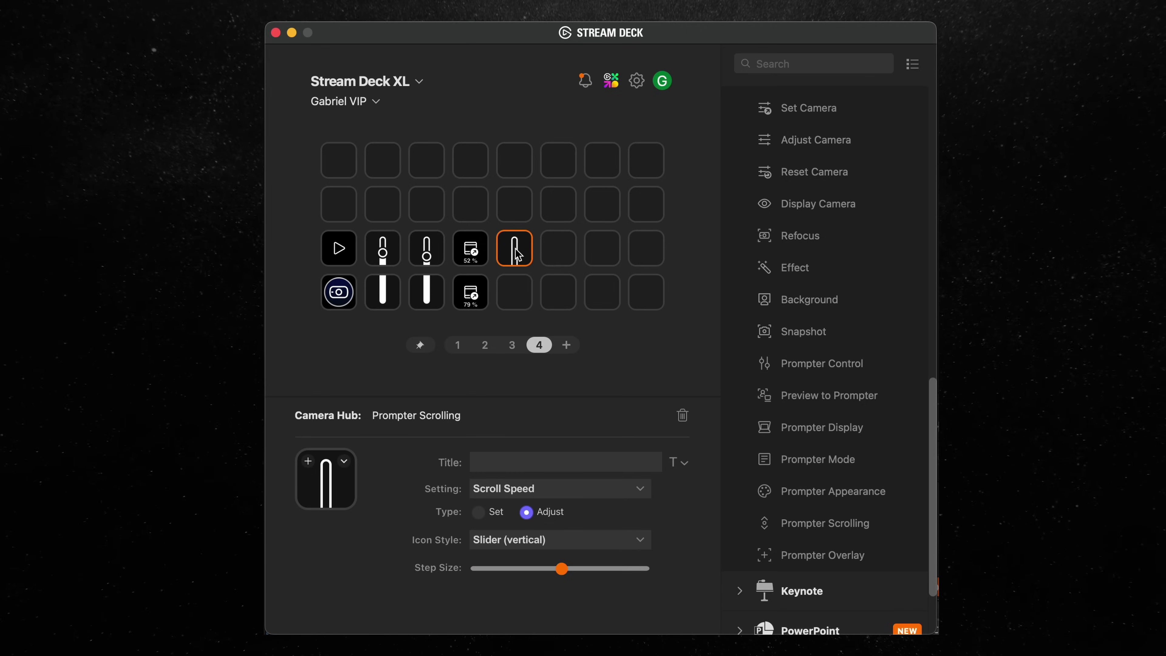
{"action": "left_click", "coordinate": [519, 252]}
{"action": "left_click", "coordinate": [520, 304]}
{"action": "left_click_drag", "start_coordinate": [520, 307], "coordinate": [516, 305]}
{"action": "mouse_move", "coordinate": [562, 574]}
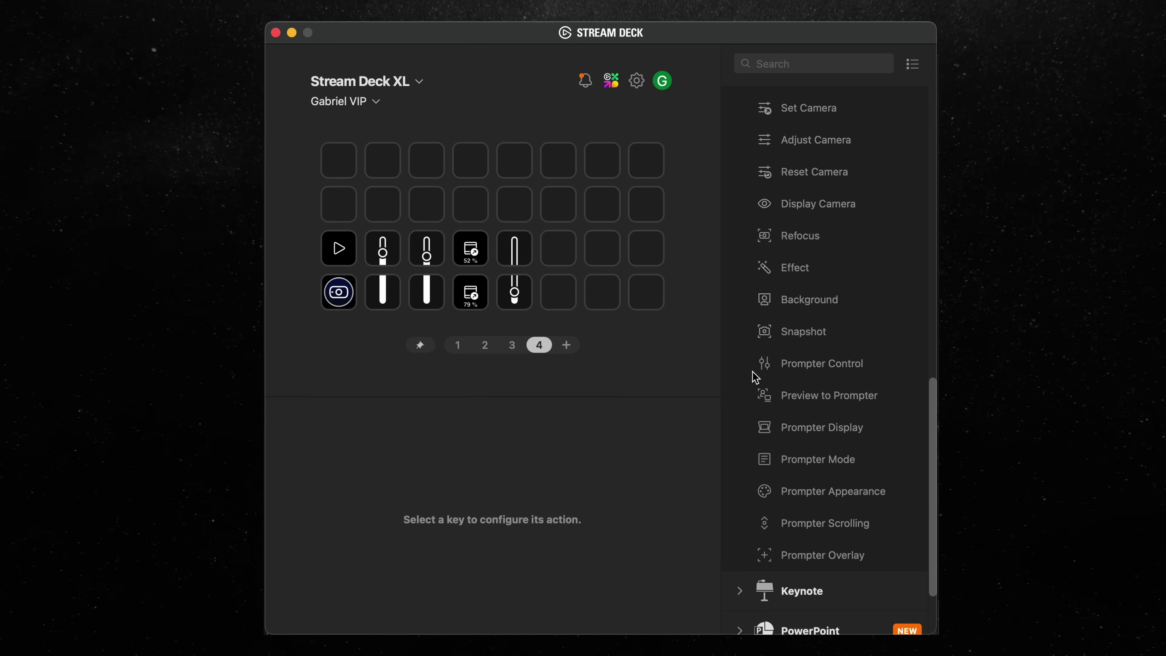
Add a Prompter Control key in column 6 set to Scroll
{"action": "left_click_drag", "start_coordinate": [756, 377], "coordinate": [562, 259]}
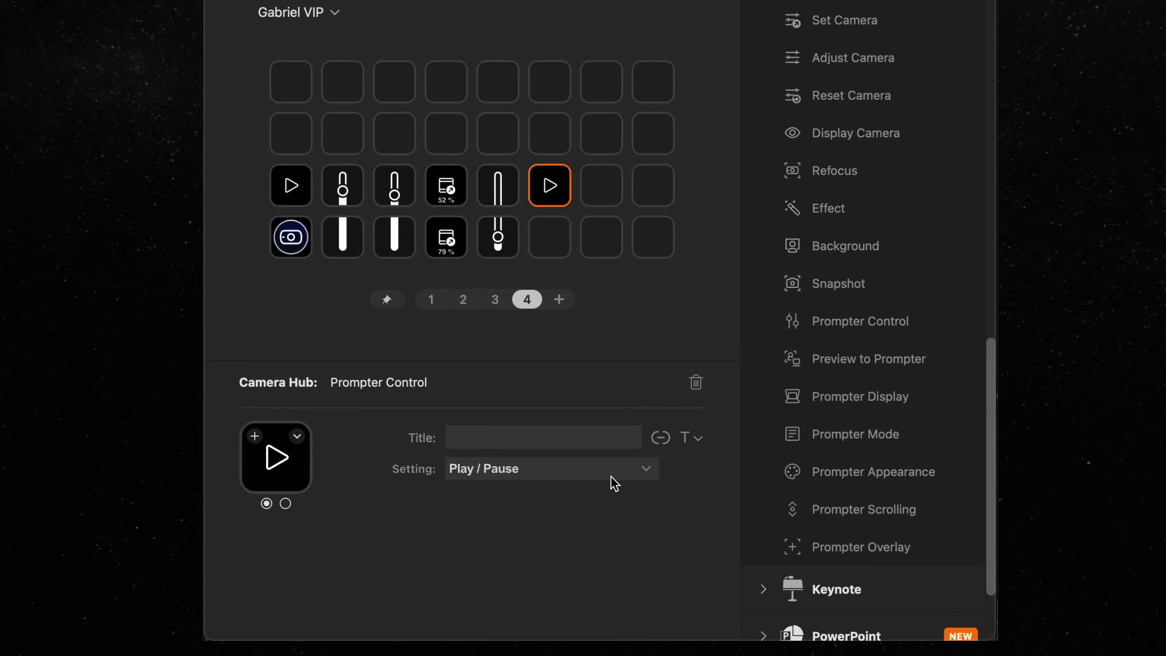
{"action": "left_click", "coordinate": [611, 477]}
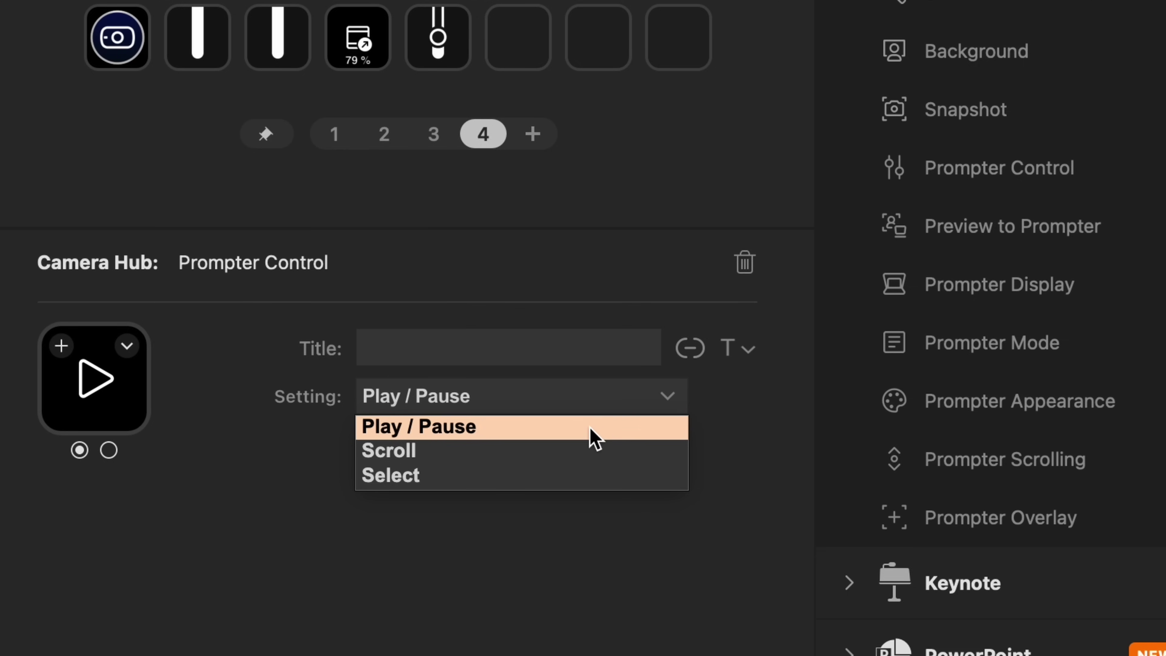
{"action": "left_click", "coordinate": [570, 452]}
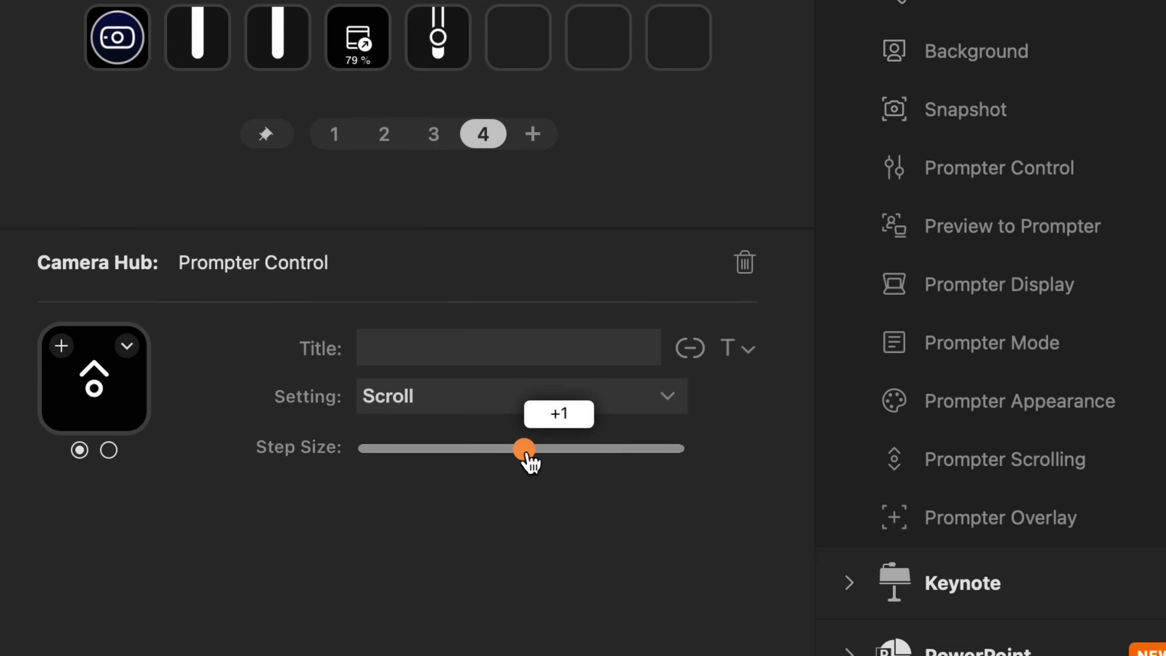
Copy the scroll key into the empty key beneath it
{"action": "left_click", "coordinate": [517, 37]}
{"action": "left_click", "coordinate": [574, 253]}
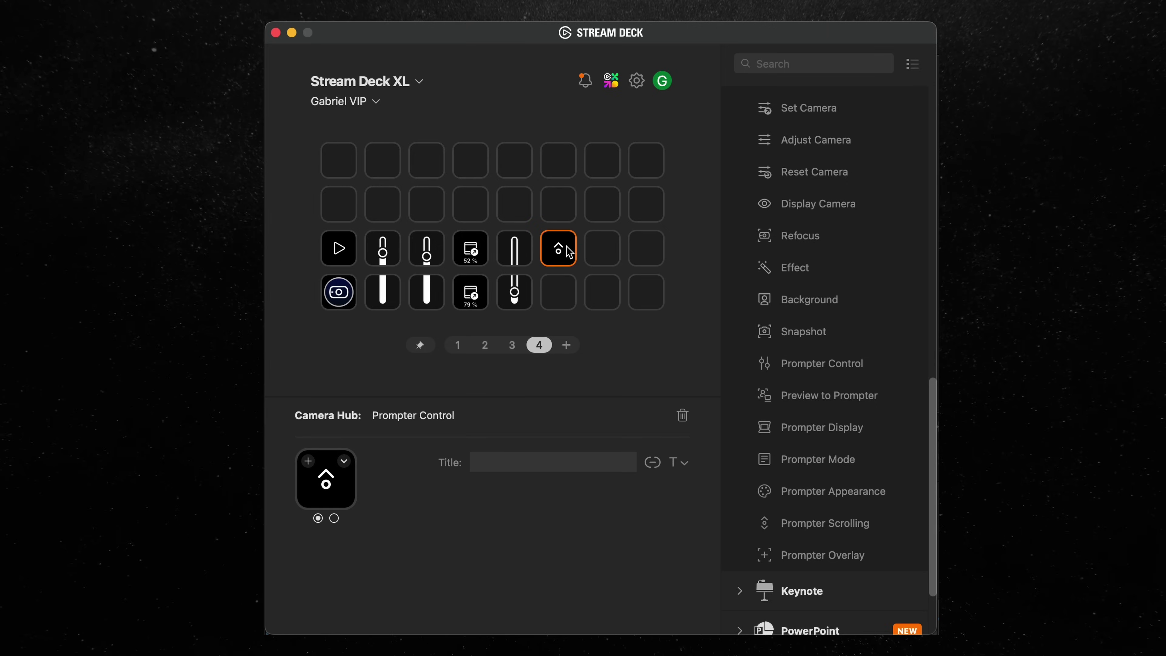
{"action": "left_click", "coordinate": [517, 37]}
{"action": "key", "text": "super+v"}
{"action": "mouse_move", "coordinate": [551, 498]}
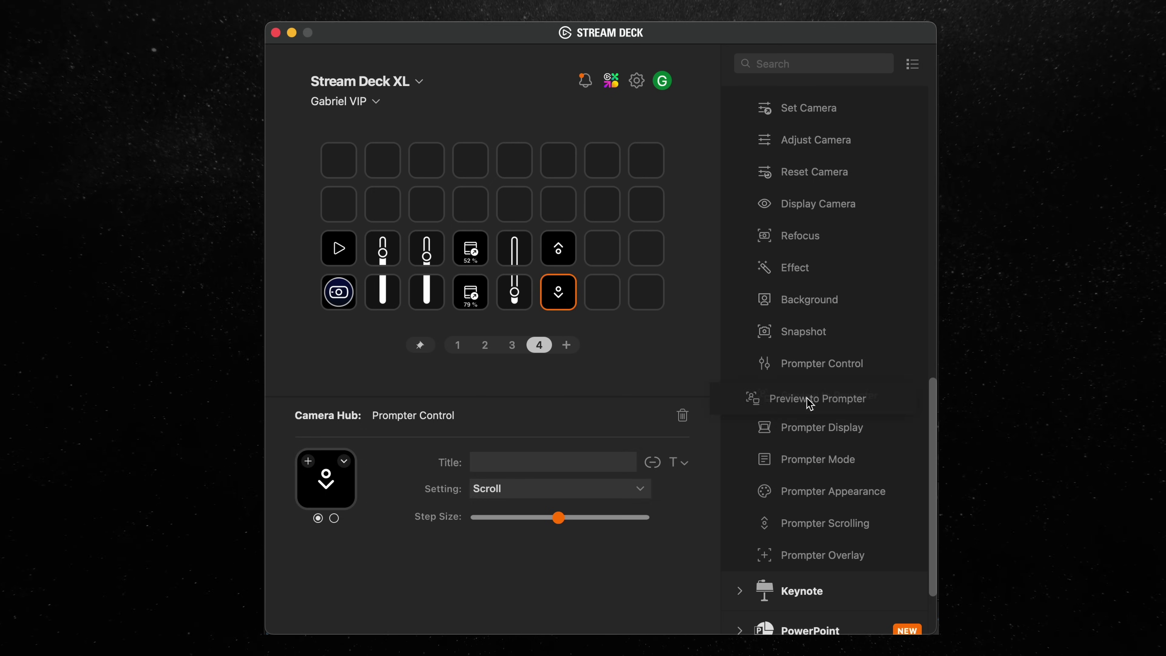
Add a Preview to Prompter key in column 7 and show Camera Hub's Prompter settings
{"action": "left_click_drag", "start_coordinate": [809, 398], "coordinate": [616, 301]}
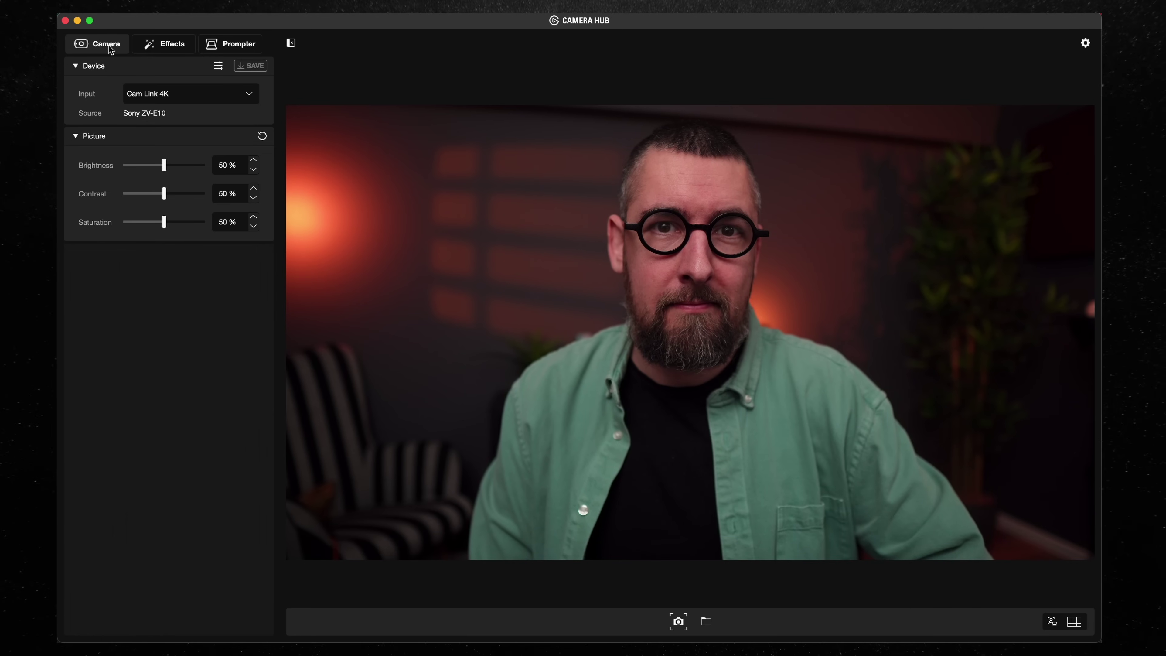
{"action": "left_click", "coordinate": [220, 48]}
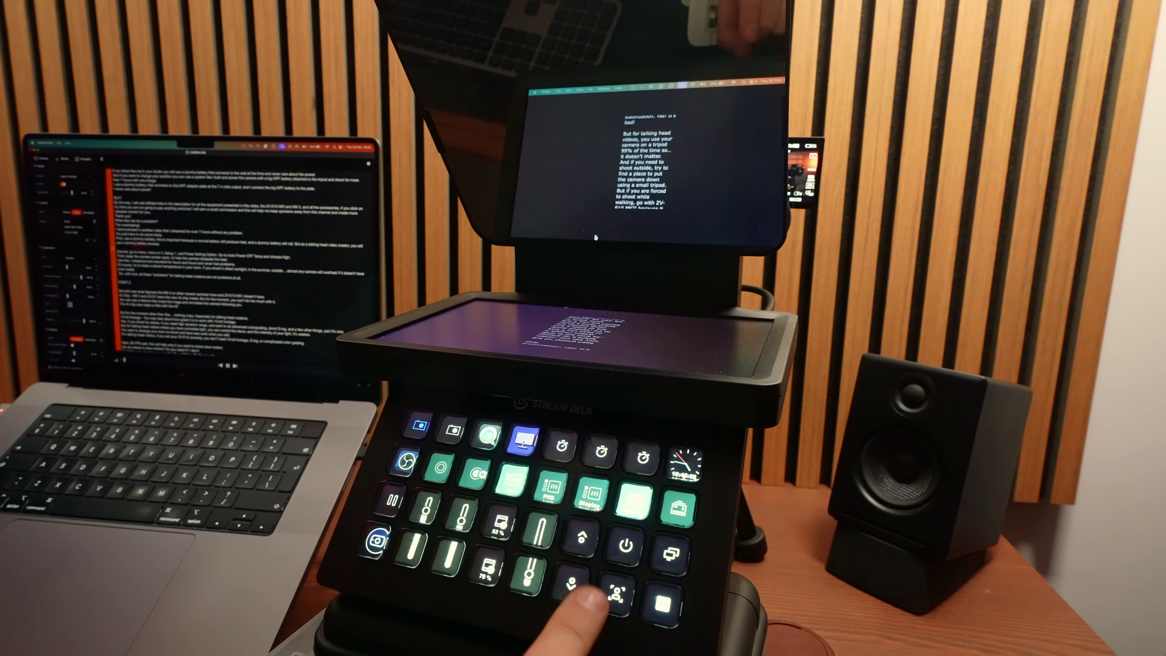
Toggle the prompter to the camera view and back to the script with Ctrl+Alt+H
{"action": "key", "text": "ctrl+alt+h"}
{"action": "key", "text": "ctrl+alt+h"}
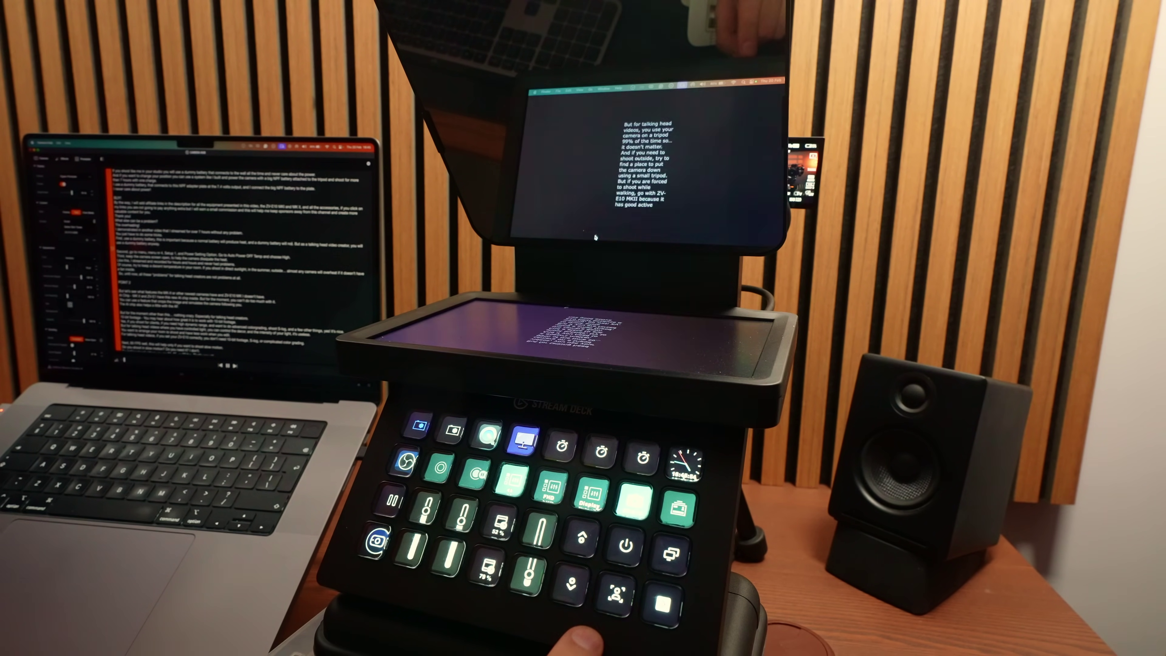
{"action": "key", "text": "ctrl+alt+h"}
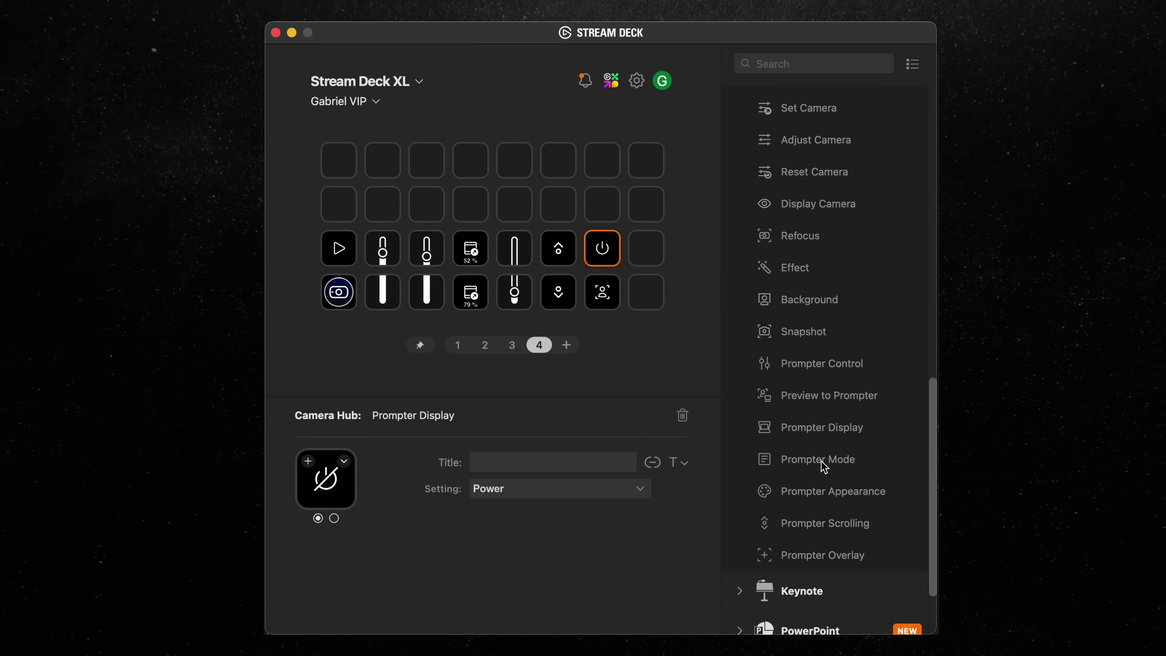
Add a Toggle-type Prompter Mode key with State 1 set to Display, then open its Script list
{"action": "left_click_drag", "start_coordinate": [824, 468], "coordinate": [646, 248]}
{"action": "left_click", "coordinate": [526, 486]}
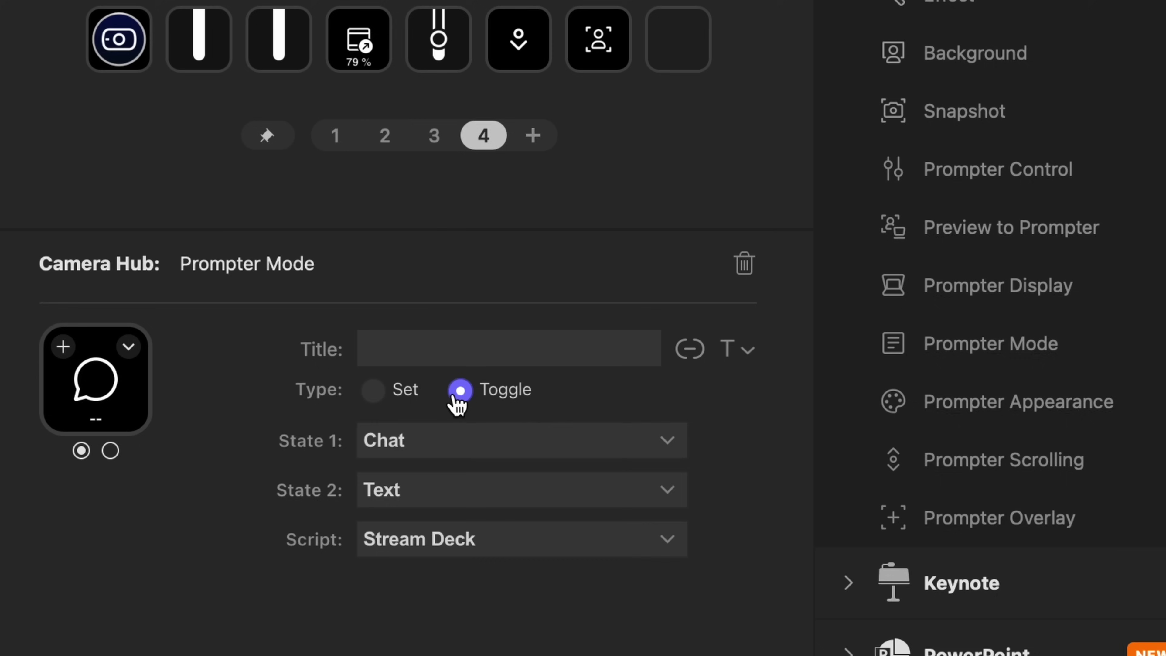
{"action": "left_click", "coordinate": [427, 442]}
{"action": "left_click", "coordinate": [422, 471]}
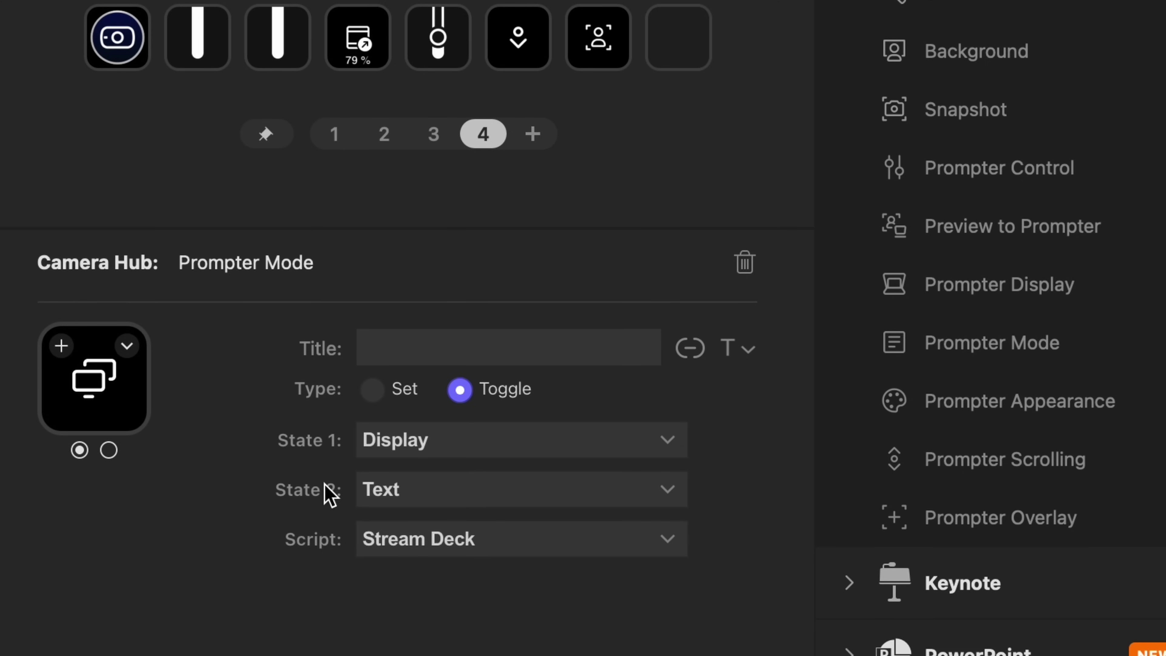
{"action": "left_click", "coordinate": [541, 545]}
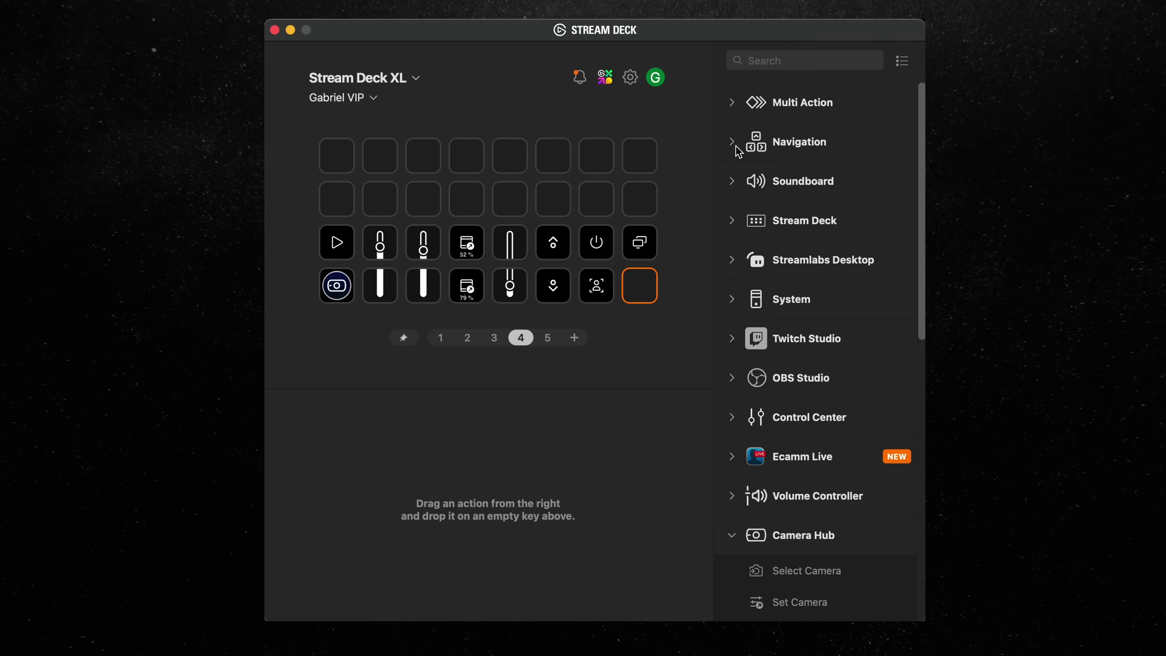
Expand the Navigation action category
{"action": "left_click", "coordinate": [737, 150]}
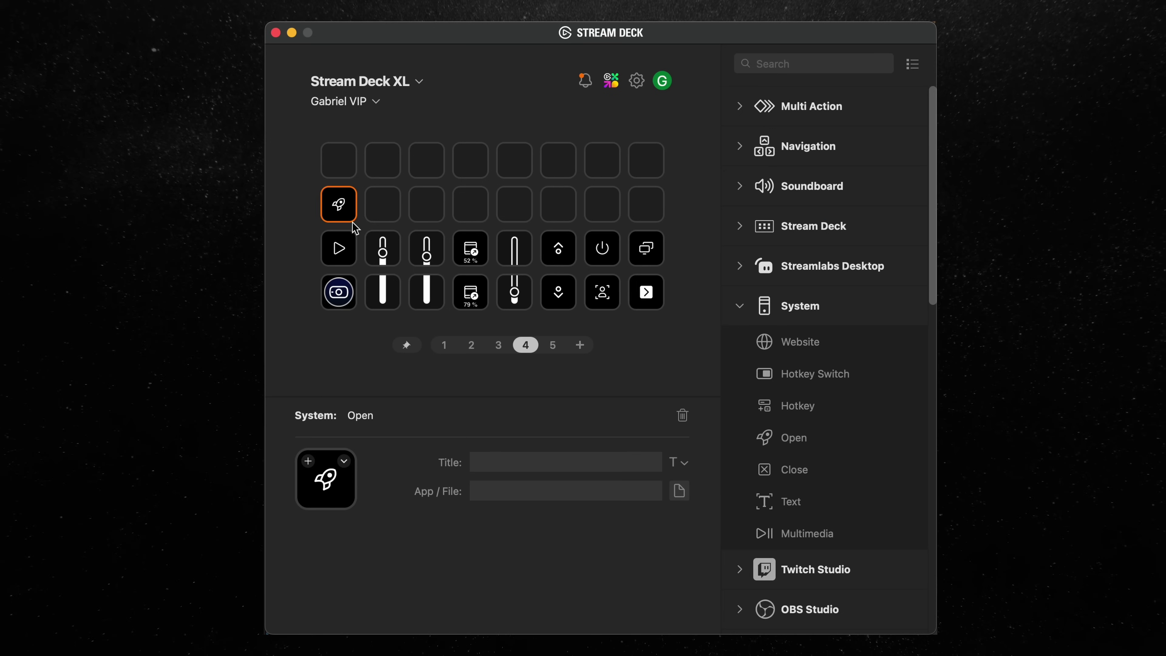
Set the row-2 Open key to launch OBS from the Applications folder
{"action": "left_click", "coordinate": [682, 492]}
{"action": "scroll", "coordinate": [643, 367], "scroll_direction": "down", "scroll_amount": 10}
{"action": "left_click", "coordinate": [844, 305]}
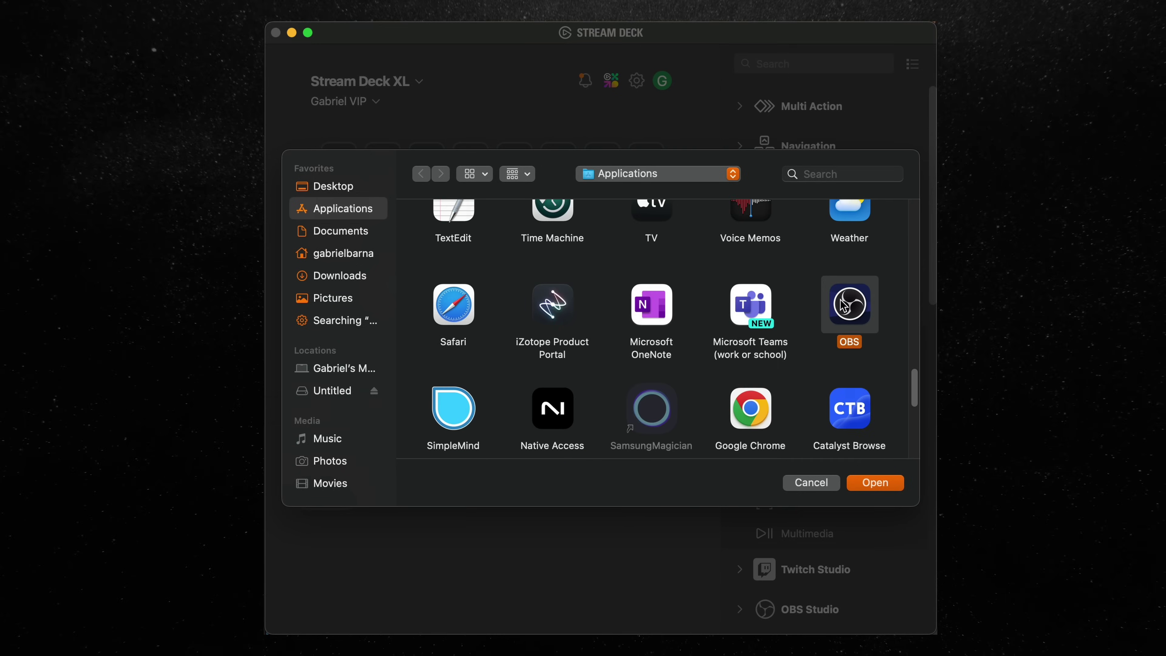
{"action": "left_click", "coordinate": [875, 483]}
Expand the OBS Studio action category and browse the Marketplace for OBS plugins
{"action": "scroll", "coordinate": [840, 354], "scroll_direction": "down", "scroll_amount": 6}
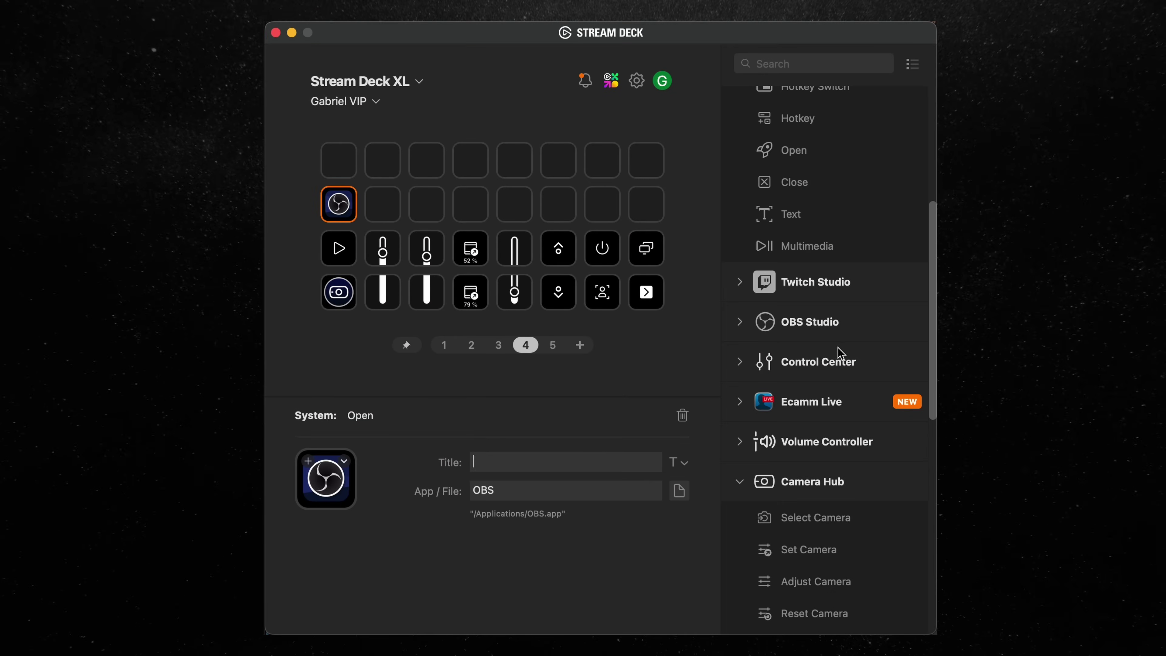
{"action": "left_click", "coordinate": [740, 324]}
{"action": "scroll", "coordinate": [744, 437], "scroll_direction": "down", "scroll_amount": 5}
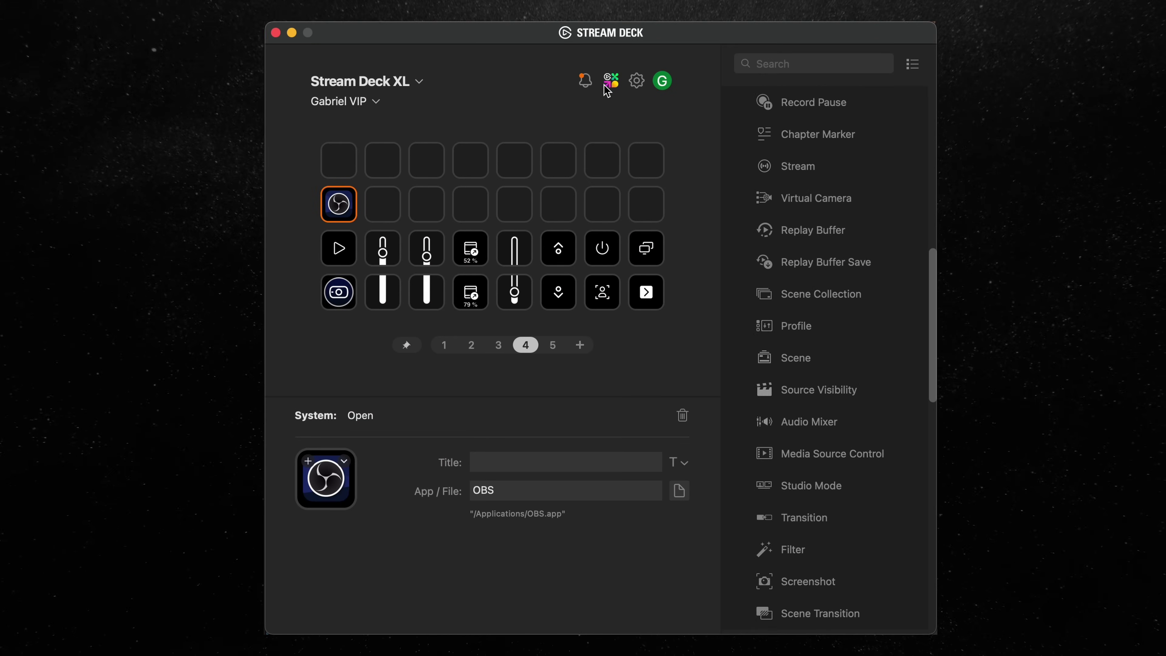
{"action": "left_click", "coordinate": [608, 88]}
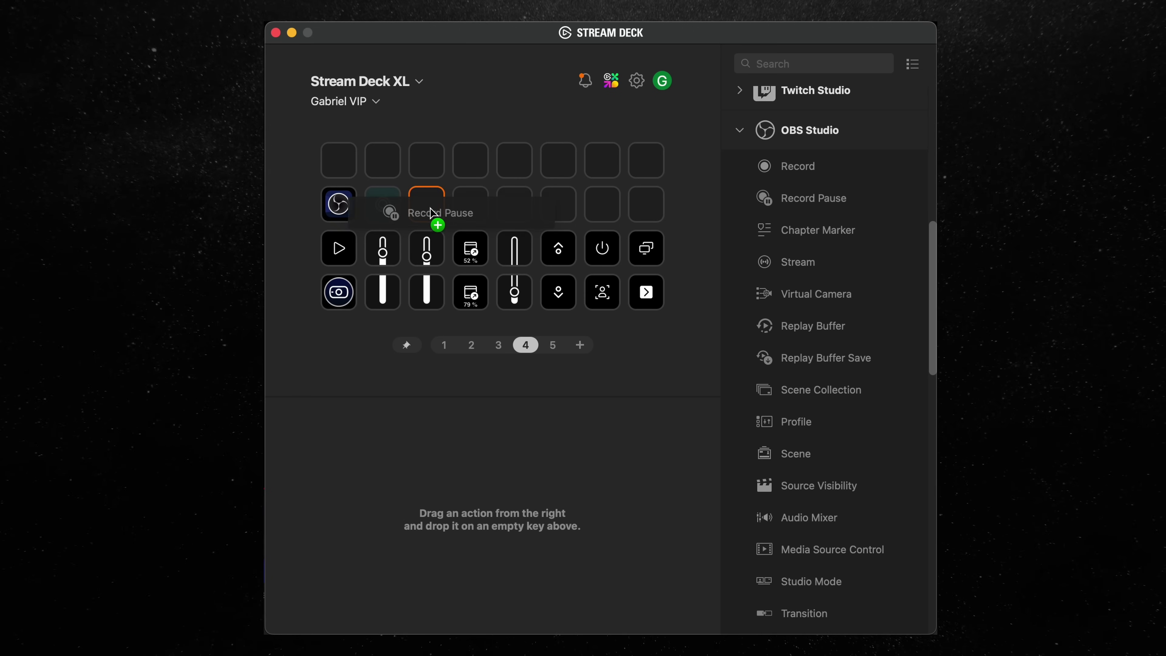
Add an OBS Record Pause key and a Profile key set to 4k Recordings on row 2
{"action": "left_click_drag", "start_coordinate": [431, 213], "coordinate": [429, 209]}
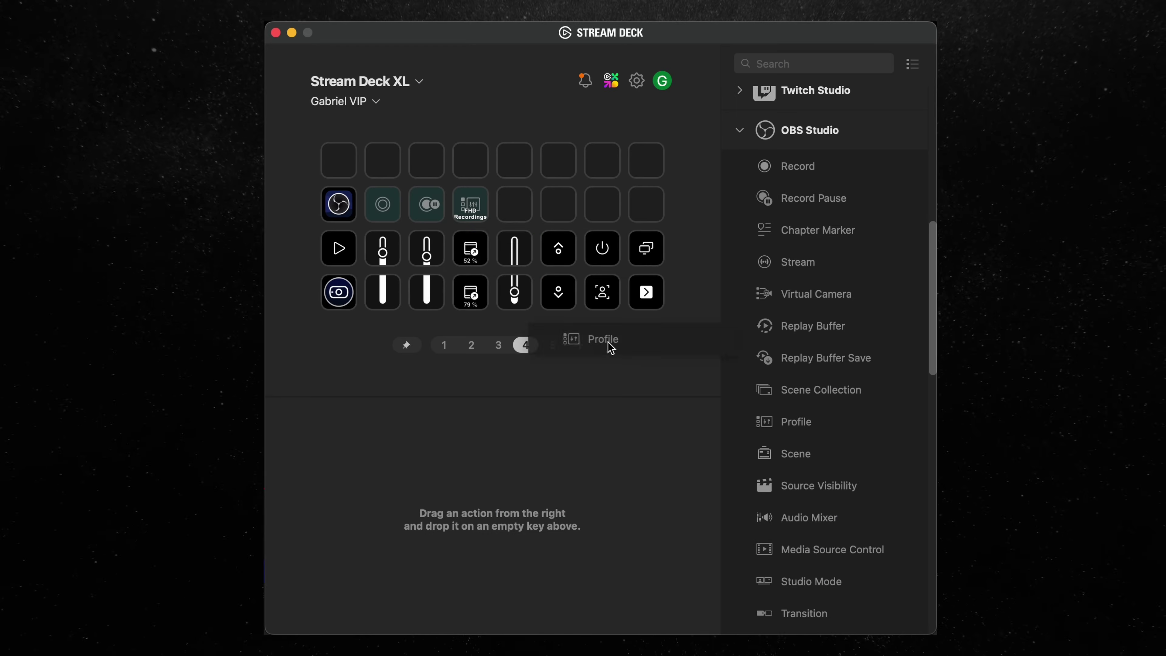
{"action": "left_click_drag", "start_coordinate": [607, 342], "coordinate": [513, 230]}
{"action": "left_click", "coordinate": [590, 489]}
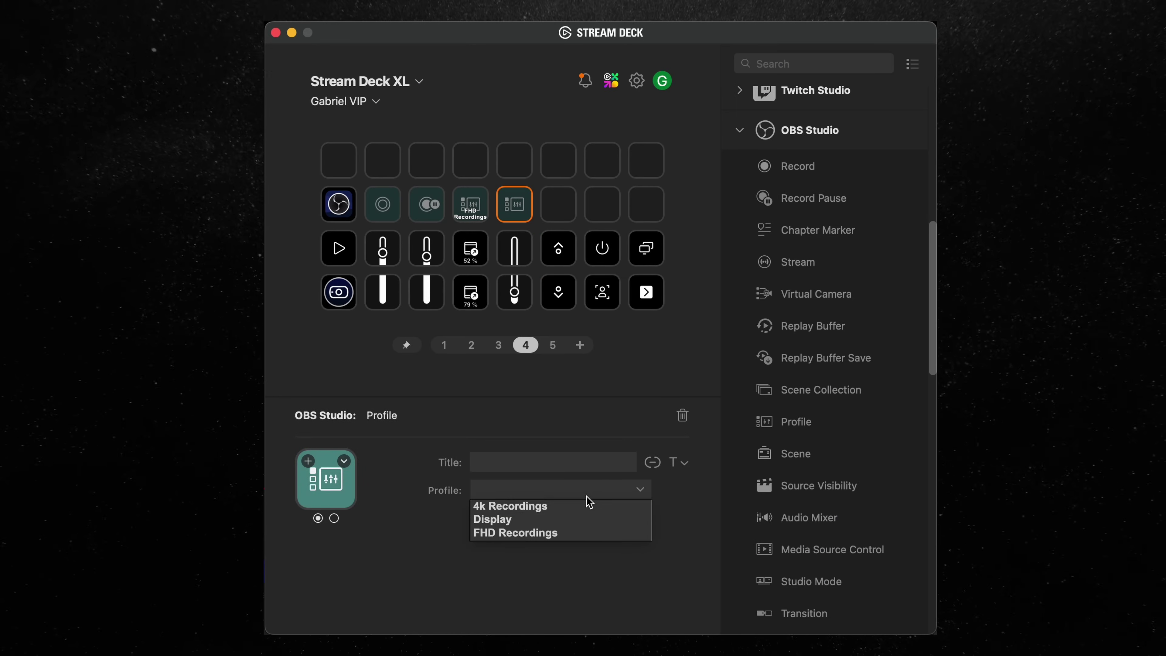
{"action": "left_click", "coordinate": [582, 508]}
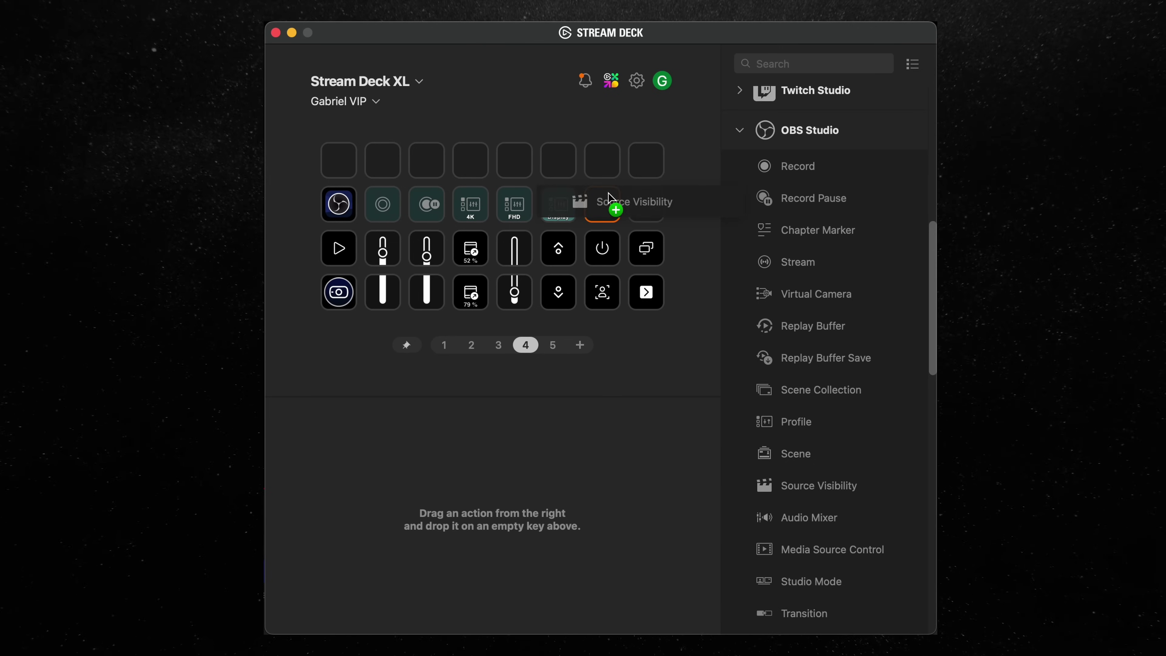
Add a Source Visibility key toggling the ZV-E10 source in the scene 'Scene'
{"action": "left_click_drag", "start_coordinate": [609, 199], "coordinate": [608, 200]}
{"action": "left_click", "coordinate": [590, 534]}
{"action": "left_click", "coordinate": [591, 547]}
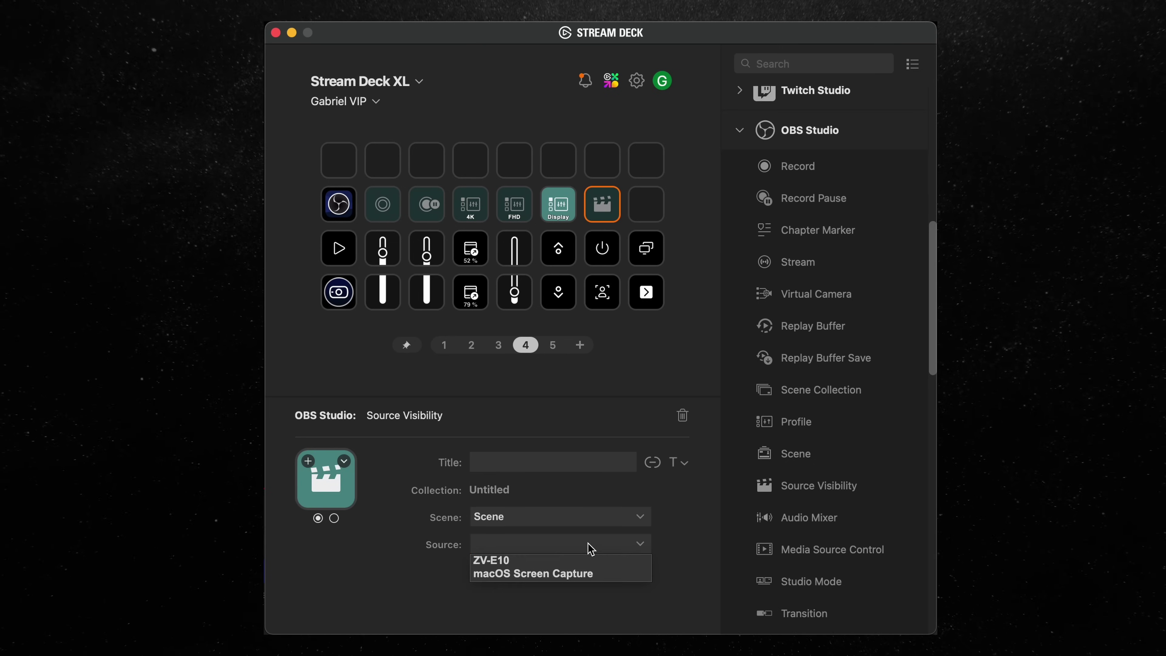
{"action": "left_click", "coordinate": [589, 560]}
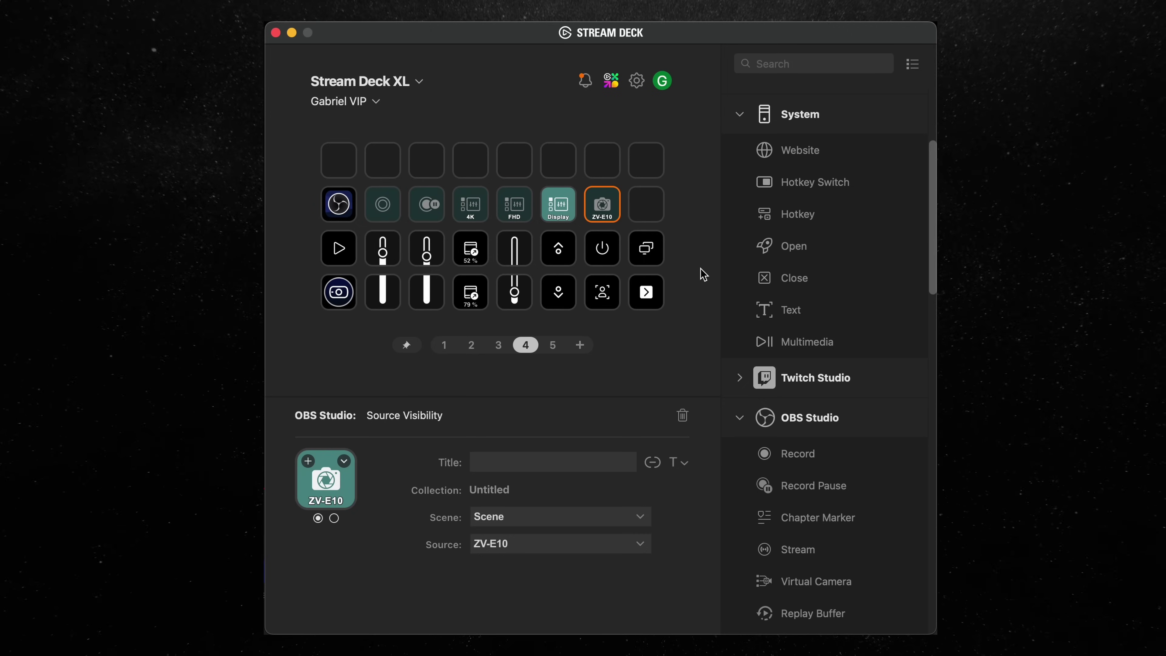
Put a System Open action on the last row-2 key and browse Applications for the app
{"action": "left_click_drag", "start_coordinate": [787, 257], "coordinate": [643, 216]}
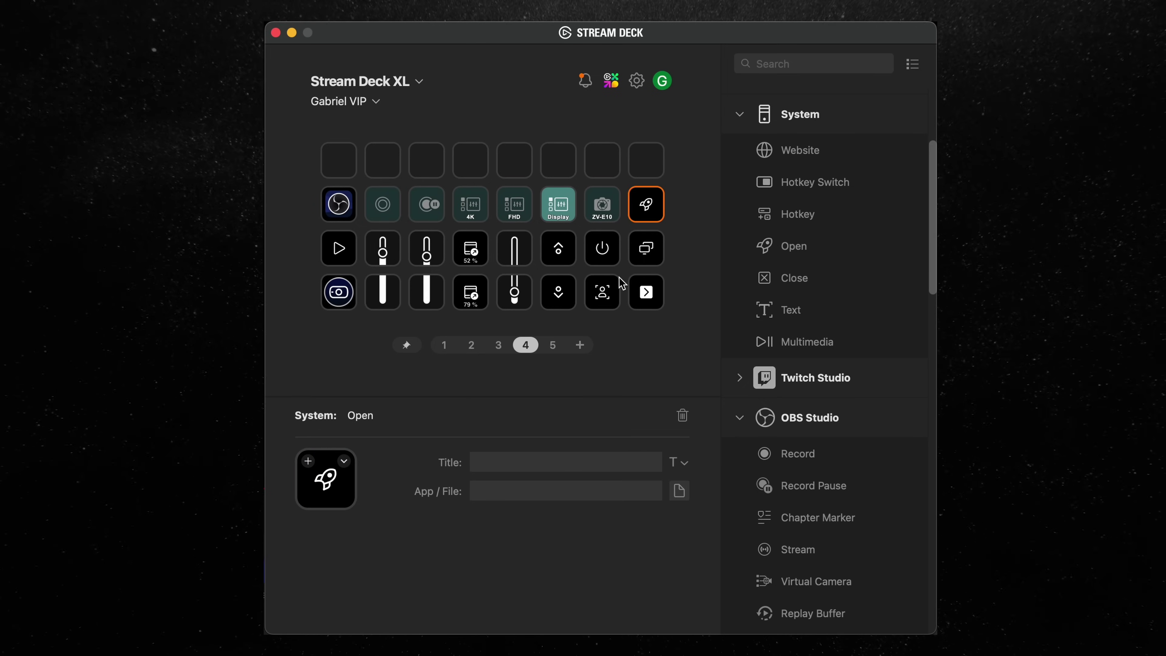
{"action": "left_click", "coordinate": [678, 496]}
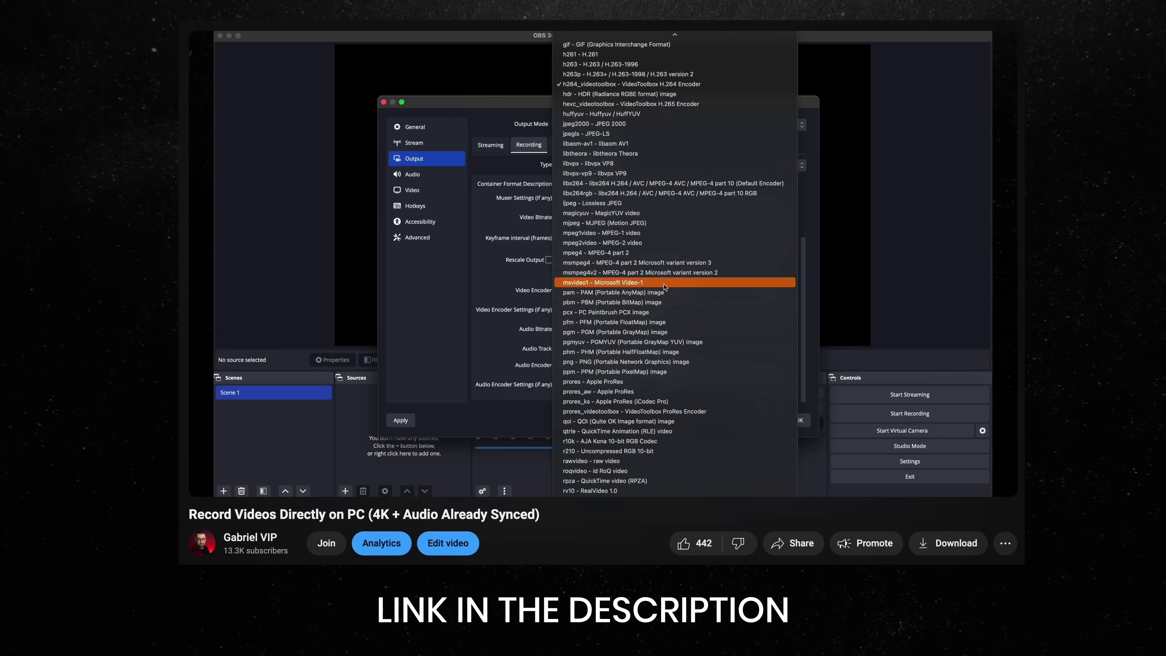
{"action": "scroll", "coordinate": [664, 287], "scroll_direction": "up", "scroll_amount": 2}
{"action": "scroll", "coordinate": [664, 286], "scroll_direction": "up", "scroll_amount": 2}
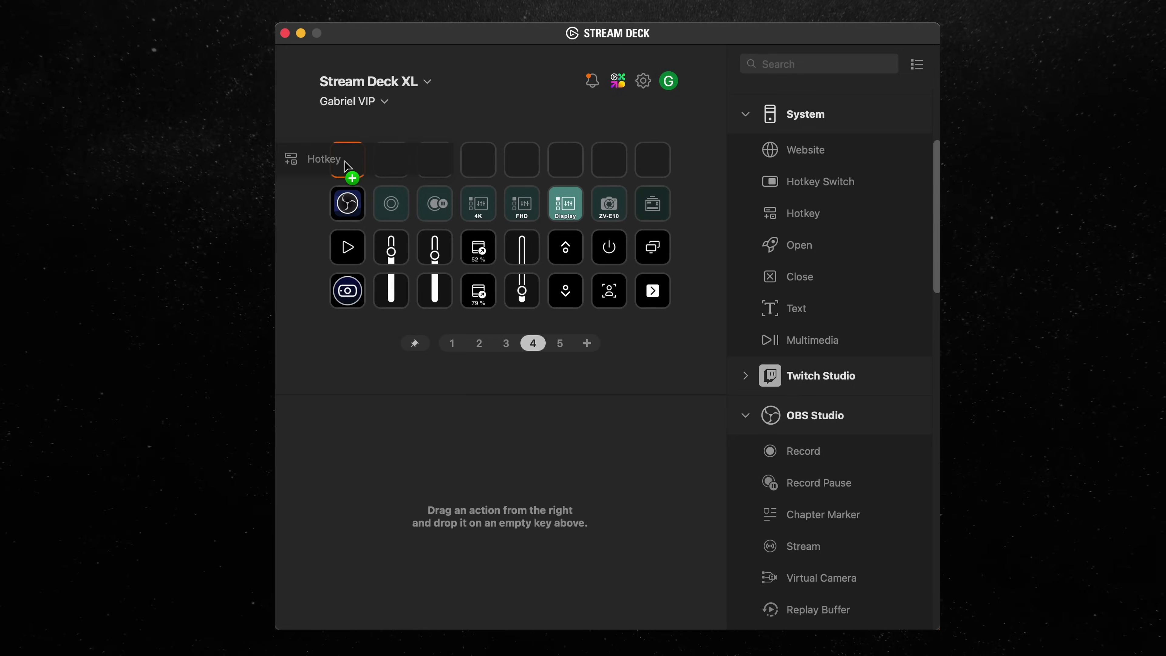
Assign a Shift+Cmd+3 Hotkey to the first top-row key and test it with a screenshot
{"action": "left_click_drag", "start_coordinate": [345, 166], "coordinate": [347, 160]}
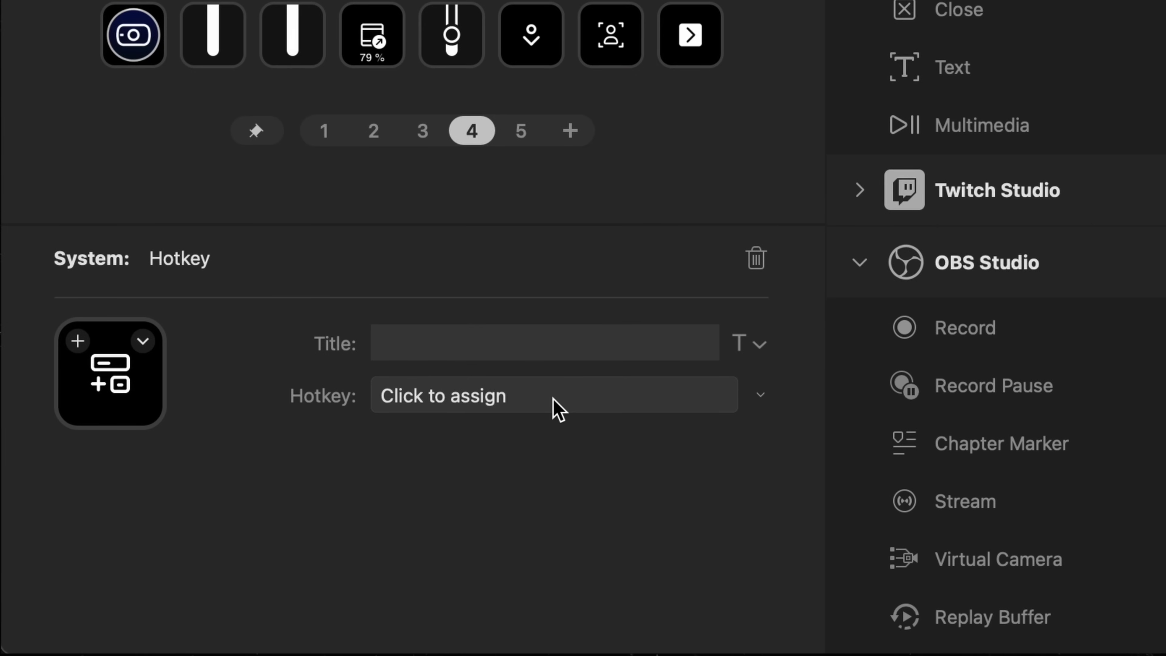
{"action": "key", "text": "shift+super+3"}
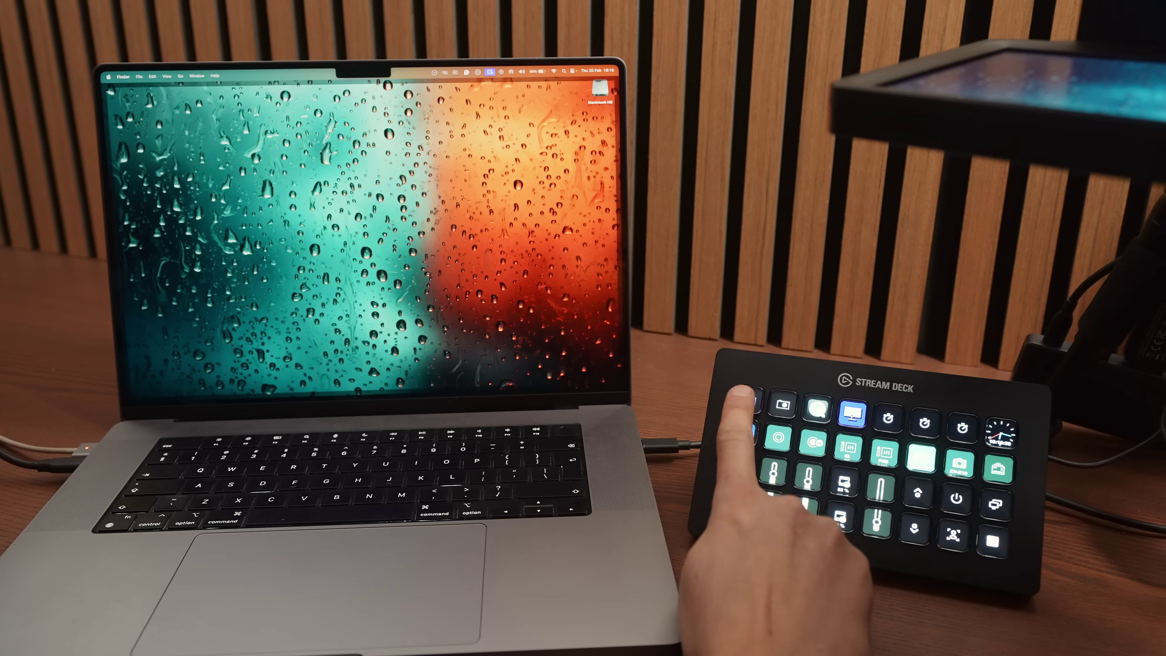
{"action": "key", "text": "shift+super+3"}
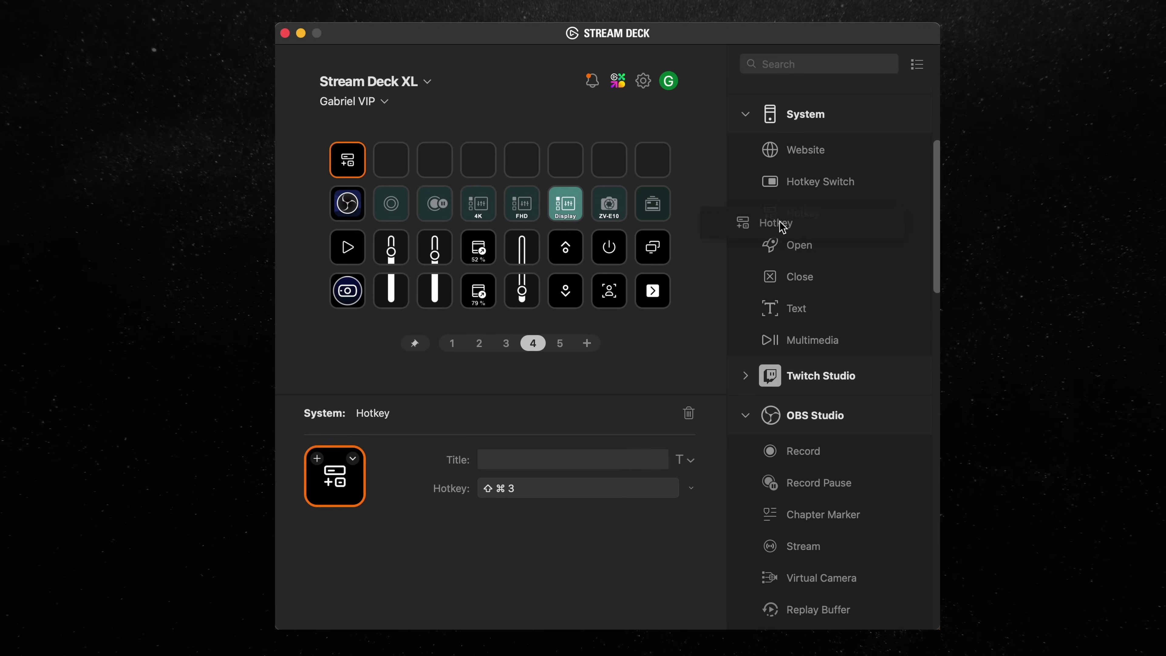
Give the second top-row key a Shift+Cmd+4 area-screenshot hotkey, test it, and add a Hotkey to the fourth key
{"action": "left_click_drag", "start_coordinate": [781, 216], "coordinate": [408, 172]}
{"action": "left_click", "coordinate": [540, 488]}
{"action": "key", "text": "shift+super+4"}
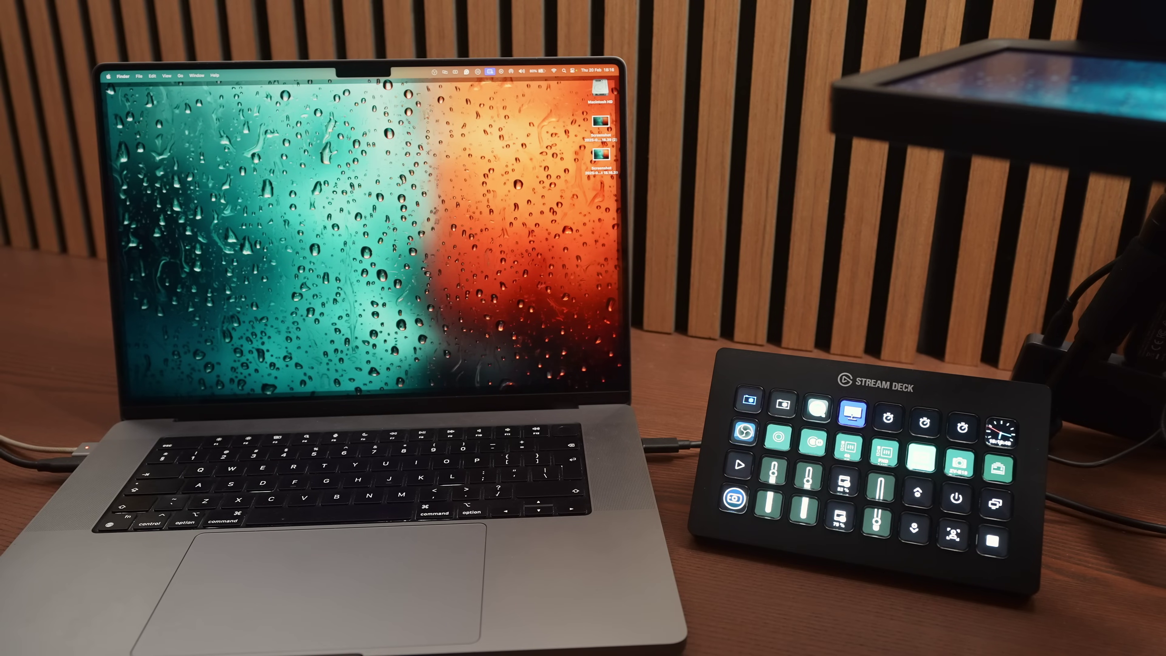
{"action": "left_click_drag", "start_coordinate": [283, 159], "coordinate": [467, 271]}
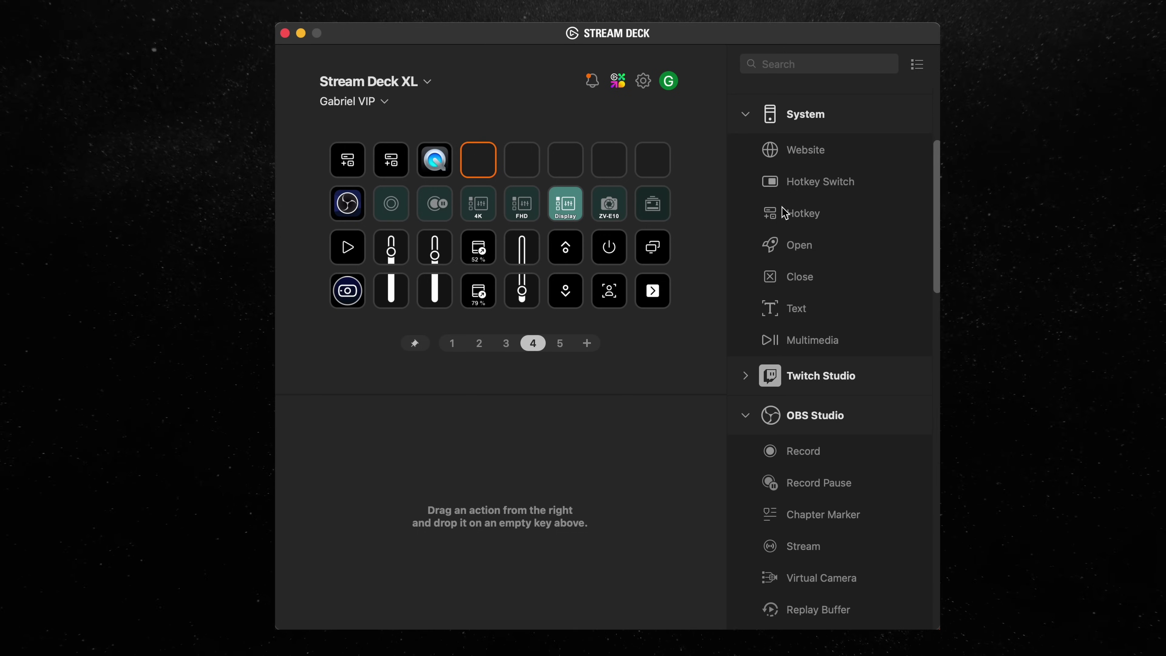
{"action": "left_click_drag", "start_coordinate": [783, 213], "coordinate": [472, 166]}
Record Shift+Cmd+5 on the fourth top-row key and test it by capturing a window
{"action": "left_click", "coordinate": [523, 489]}
{"action": "key", "text": "super"}
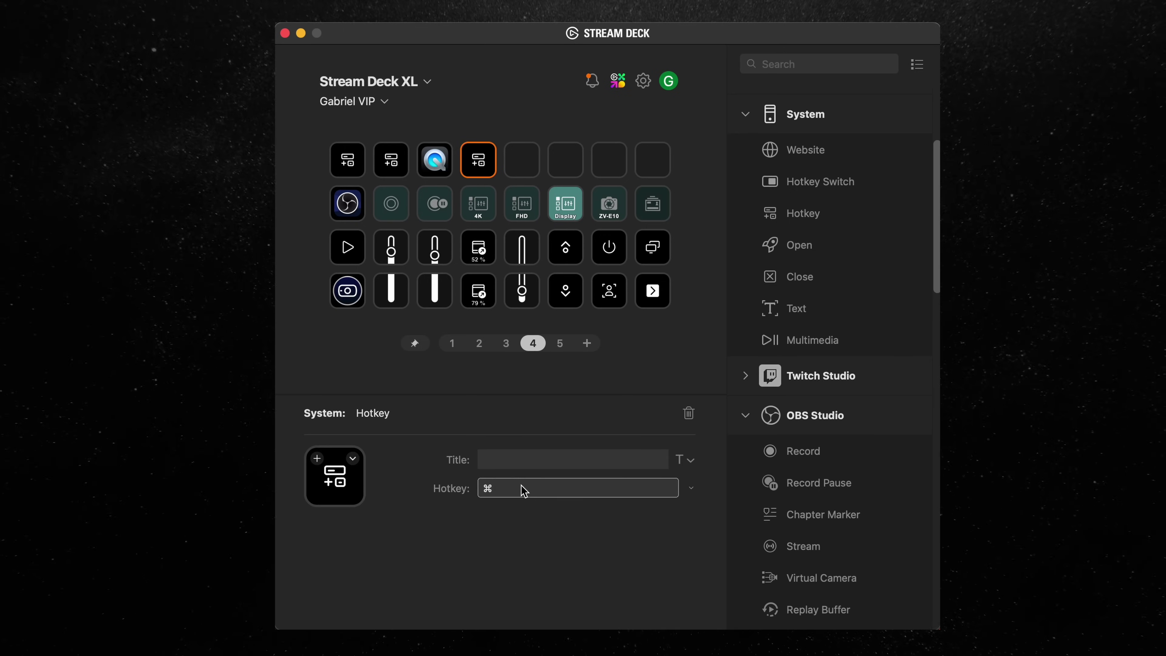
{"action": "key", "text": "shift+super+5"}
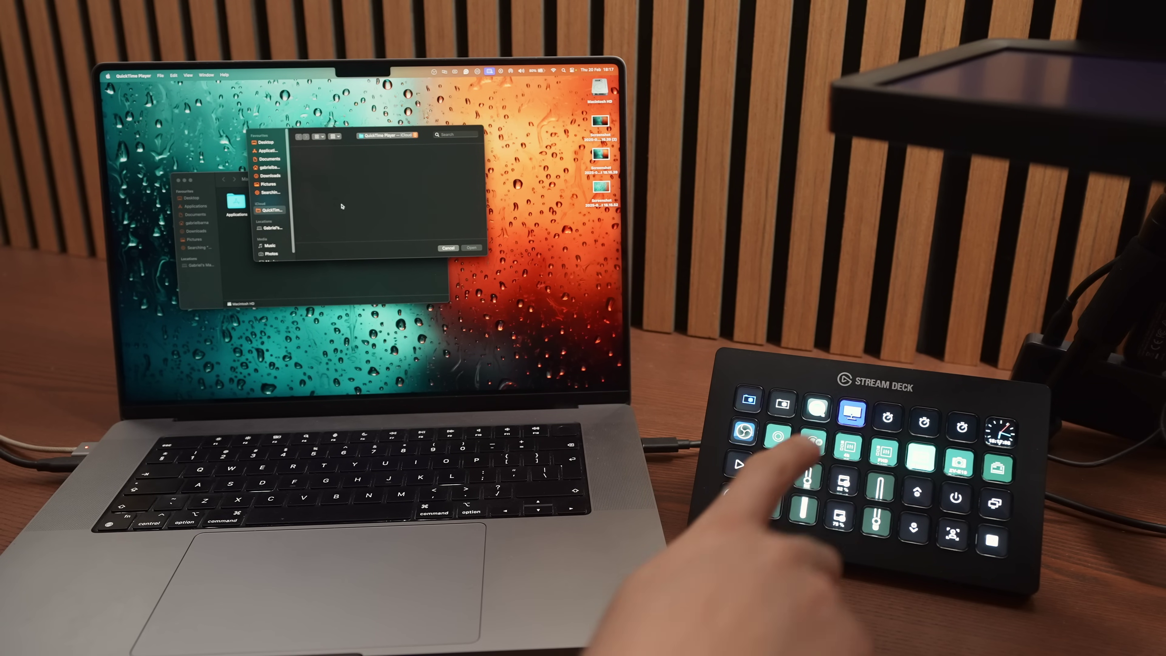
{"action": "key", "text": "shift+super+5"}
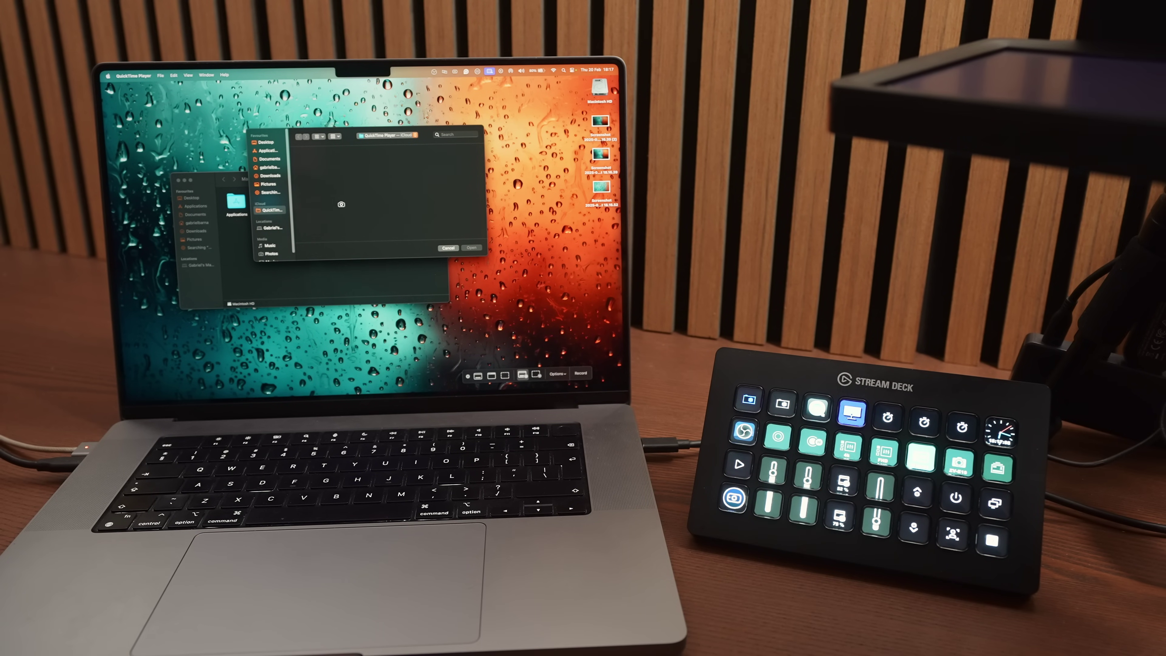
{"action": "left_click", "coordinate": [341, 204]}
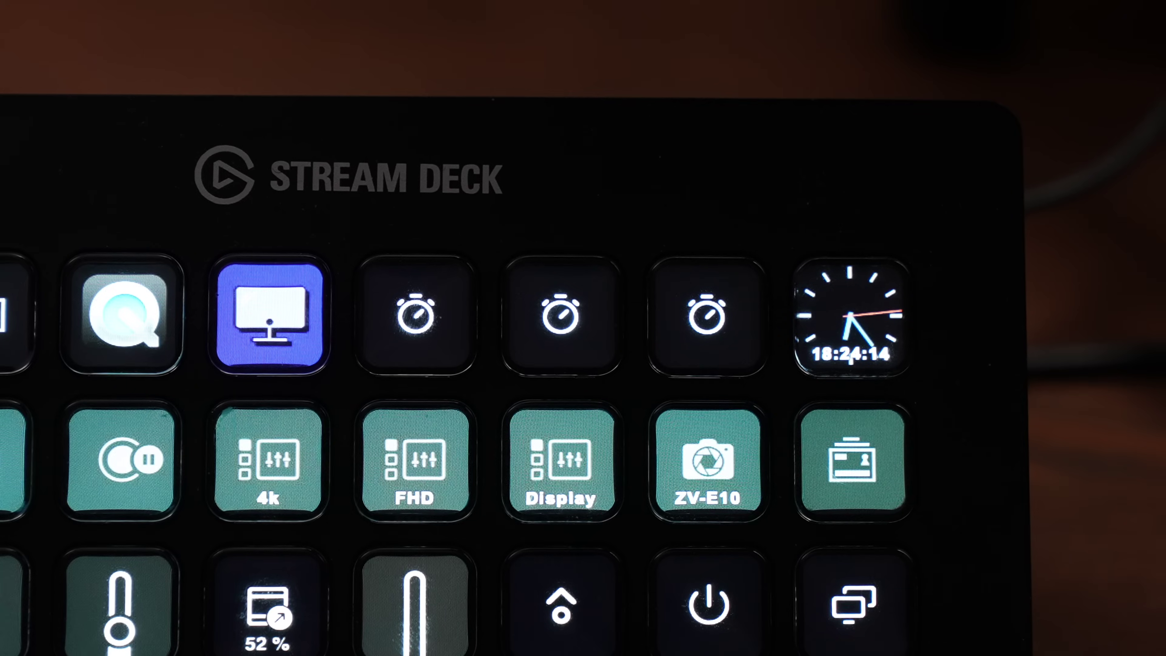
Start and reset the 15:00 and 30:00 countdowns, then start the 1:00:00 timer
{"action": "left_click", "coordinate": [415, 317]}
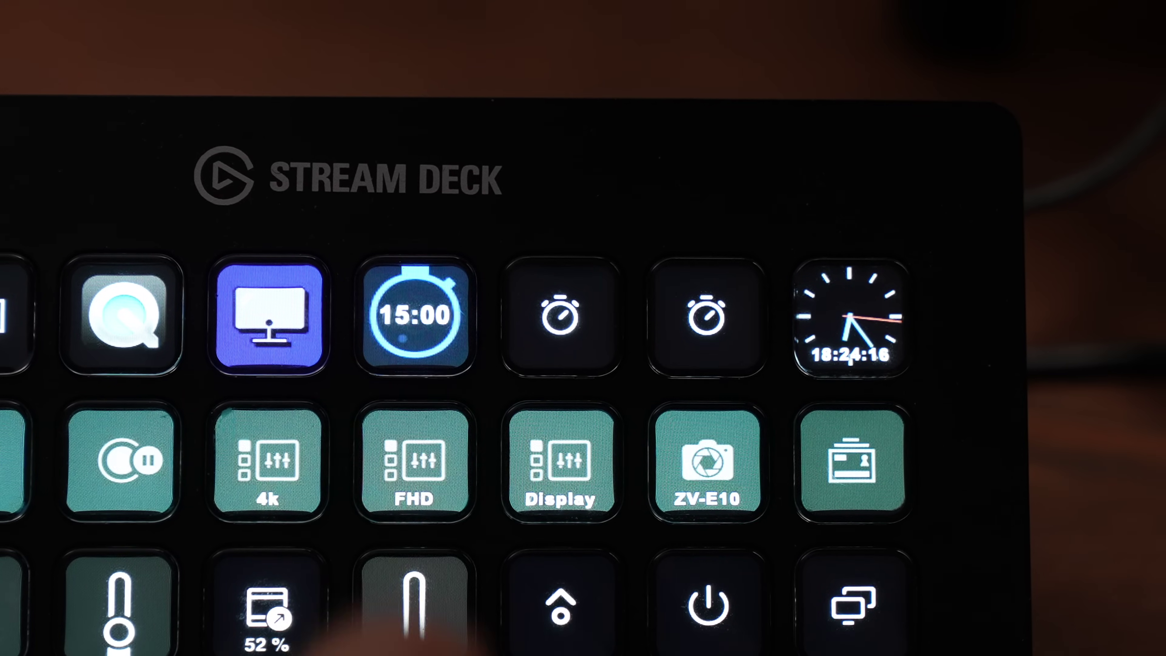
{"action": "left_click", "coordinate": [415, 317]}
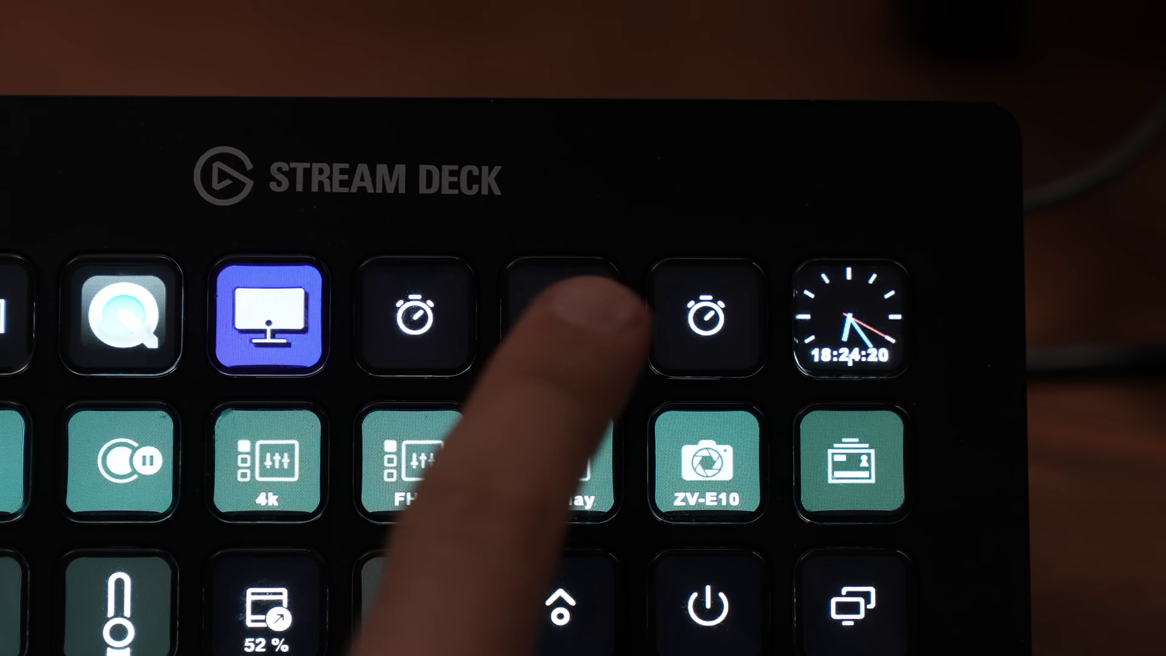
{"action": "left_click", "coordinate": [559, 318]}
{"action": "left_click", "coordinate": [559, 317]}
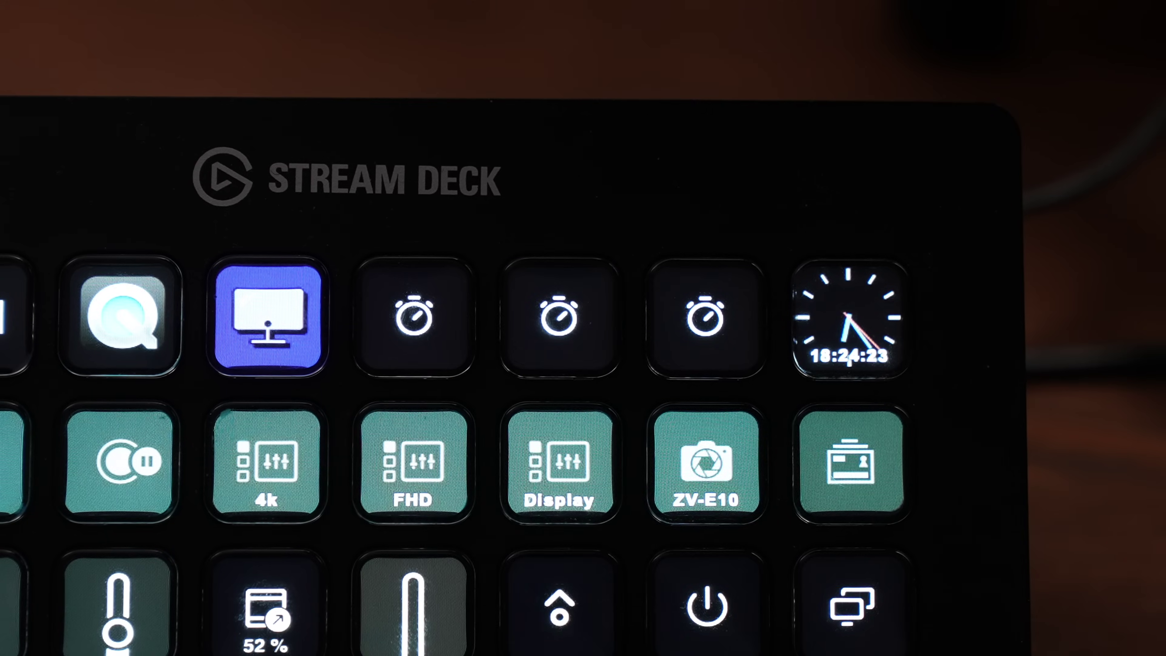
{"action": "left_click", "coordinate": [705, 317]}
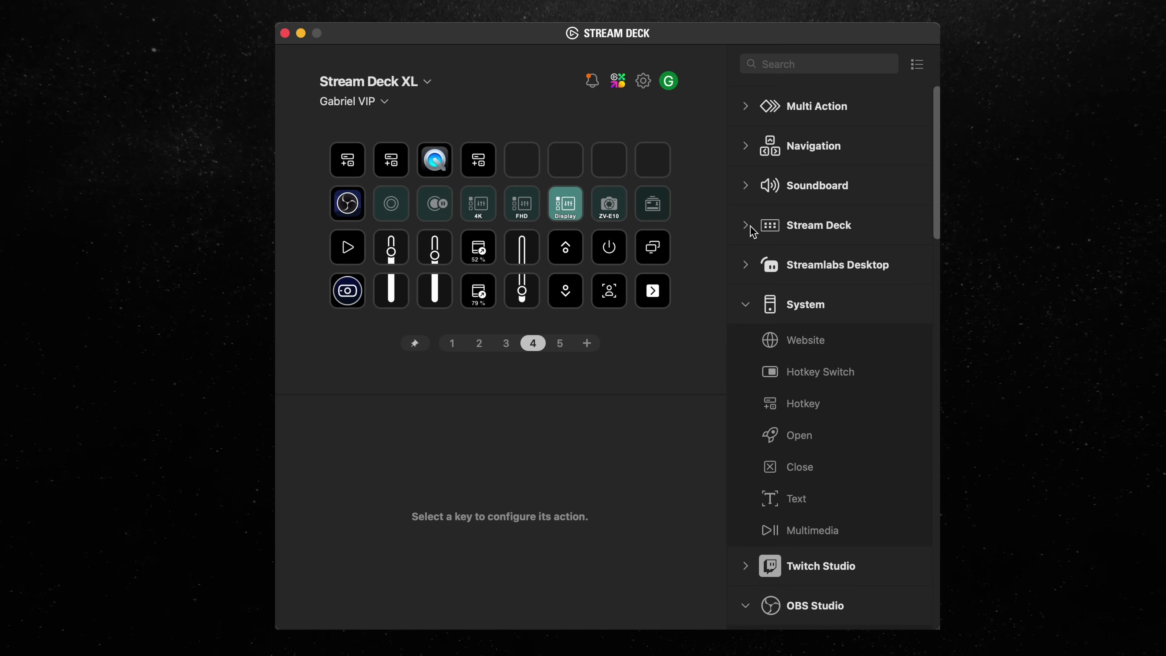
Add a Timer with a 900-second duration to the fifth top-row key and open its Sound list
{"action": "left_click", "coordinate": [753, 232]}
{"action": "left_click_drag", "start_coordinate": [801, 261], "coordinate": [525, 170]}
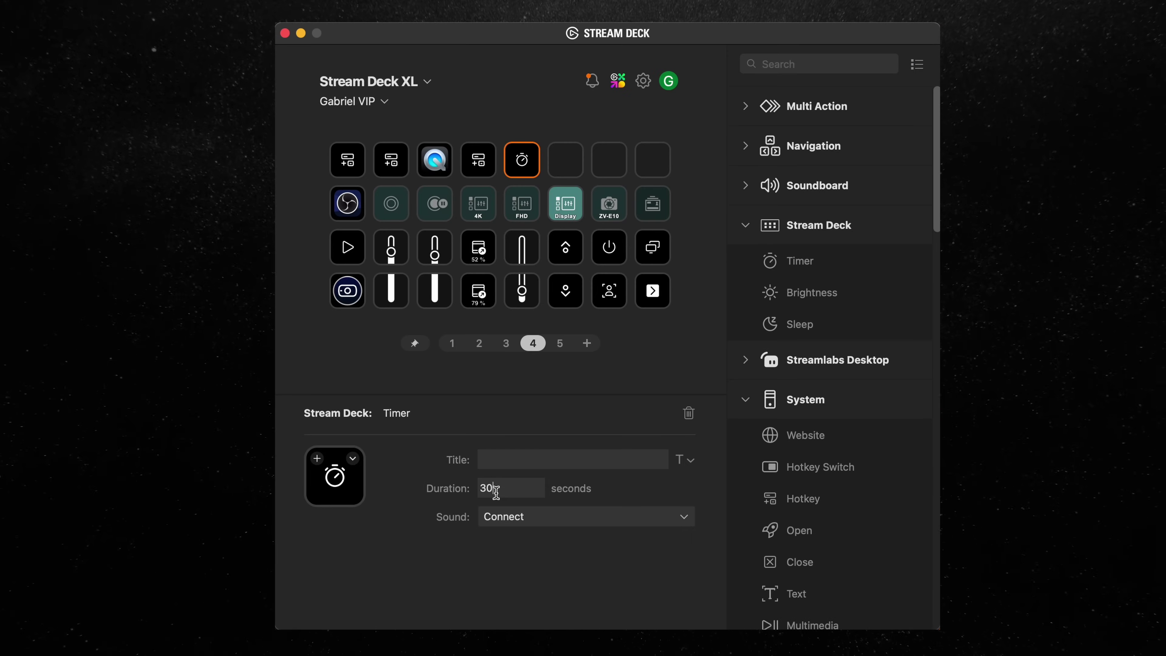
{"action": "type", "text": "900"}
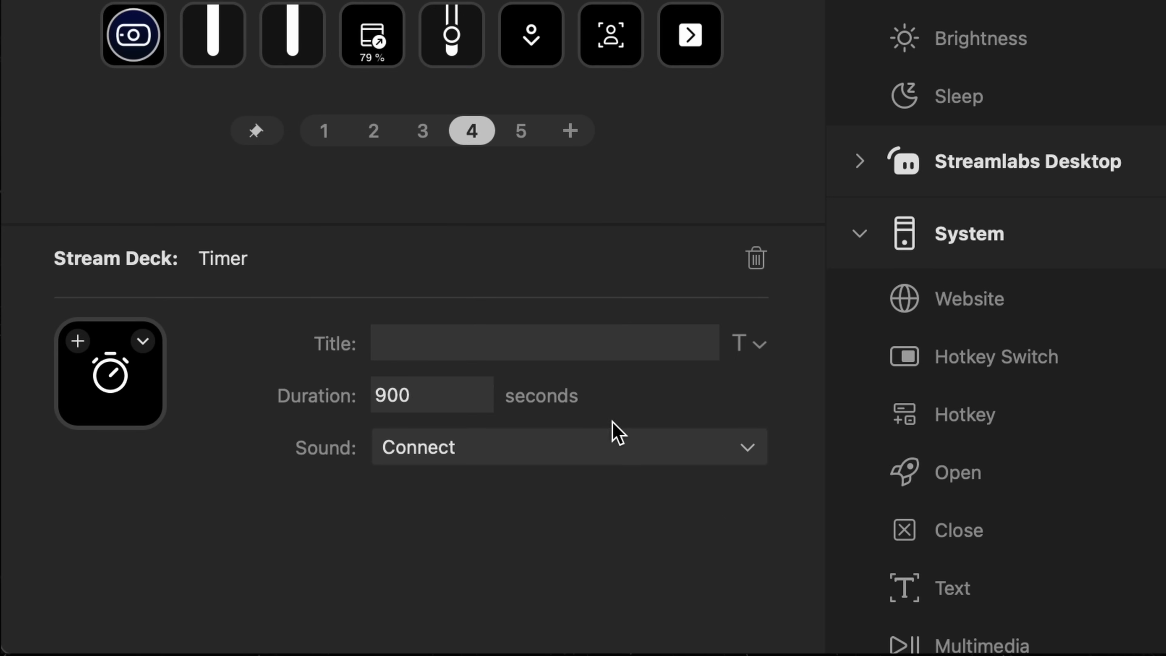
{"action": "left_click", "coordinate": [611, 513]}
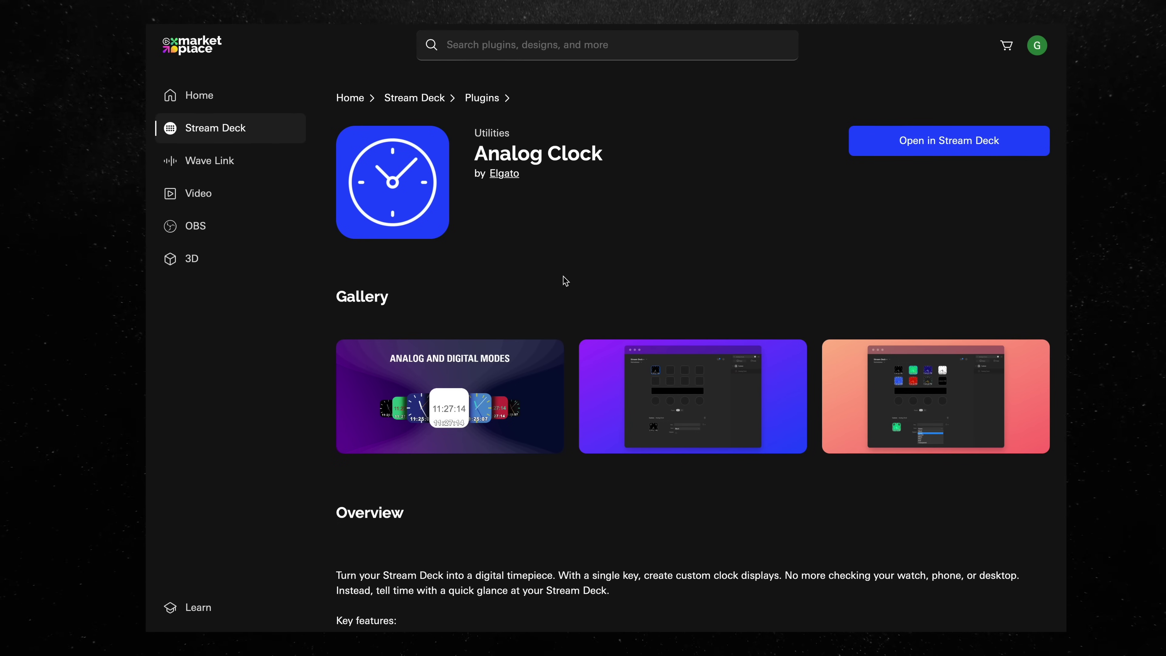
Install the Analog Clock plugin and place it on the last top-row key
{"action": "left_click", "coordinate": [863, 145]}
{"action": "left_click_drag", "start_coordinate": [762, 615], "coordinate": [670, 168]}
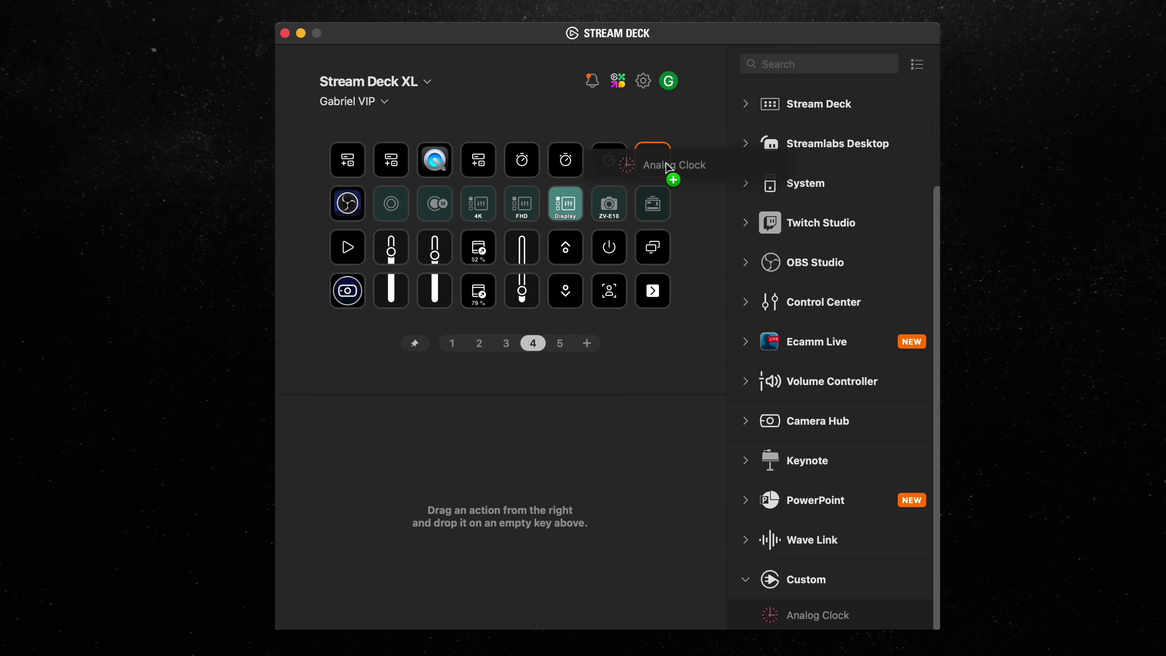